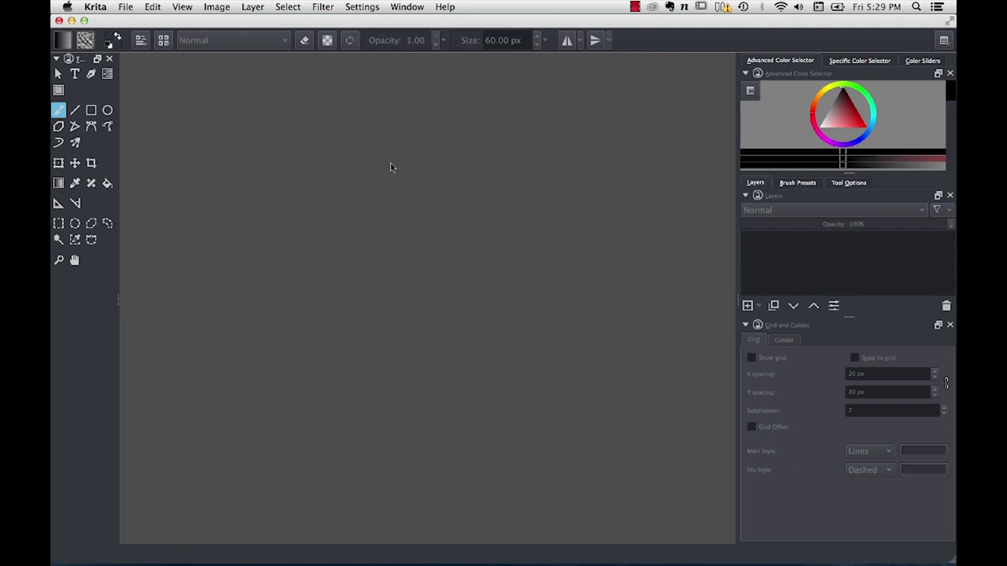
Open the 2200 x 1013 Street Scene.jpg photo from the Global Game Jam Tutorials folder.
{"action": "left_click", "coordinate": [126, 8]}
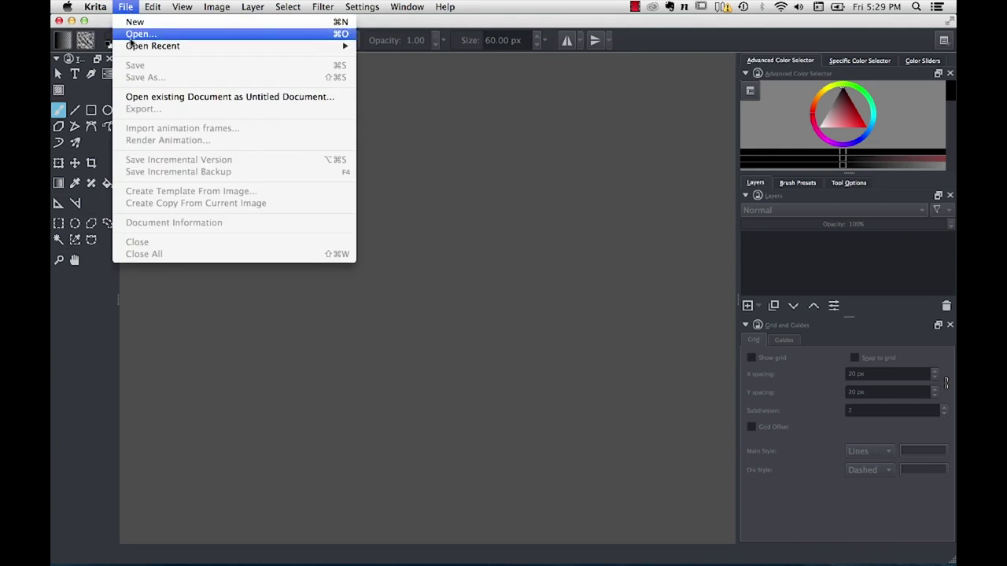
{"action": "left_click", "coordinate": [131, 36]}
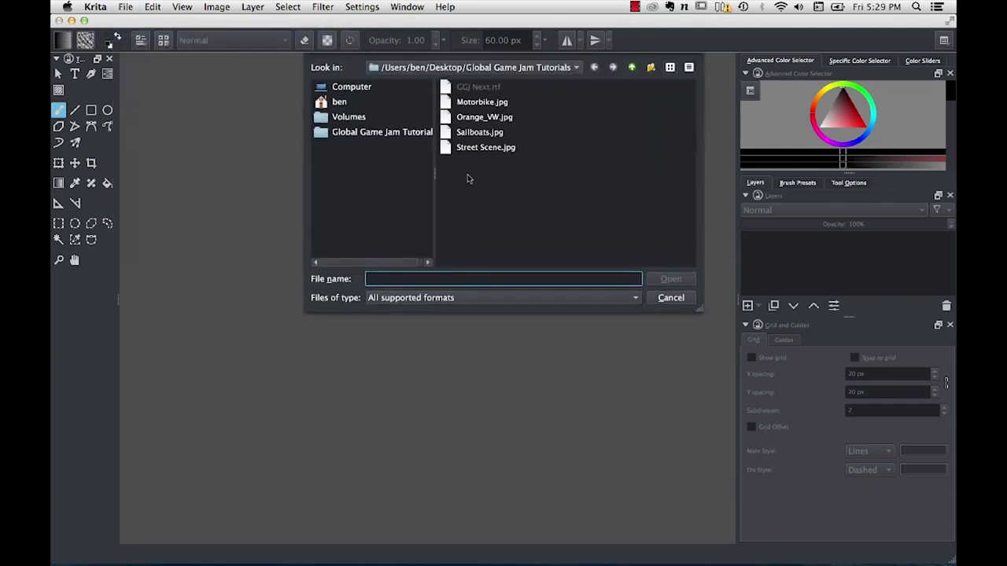
{"action": "left_click", "coordinate": [473, 148]}
{"action": "left_click", "coordinate": [672, 282]}
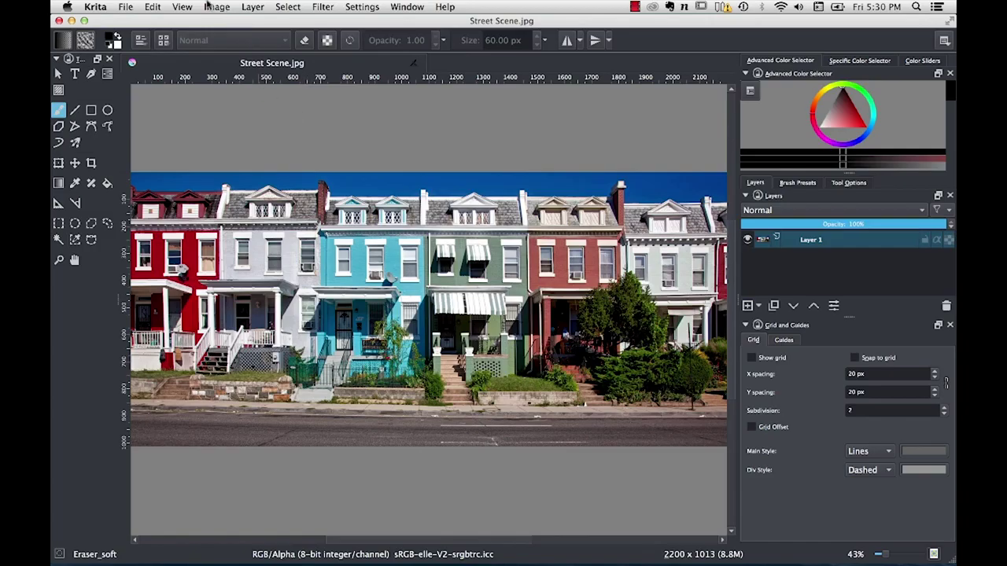
Bring up Image > Resize Canvas, showing the current 2200 x 1013 px size.
{"action": "left_click", "coordinate": [216, 7]}
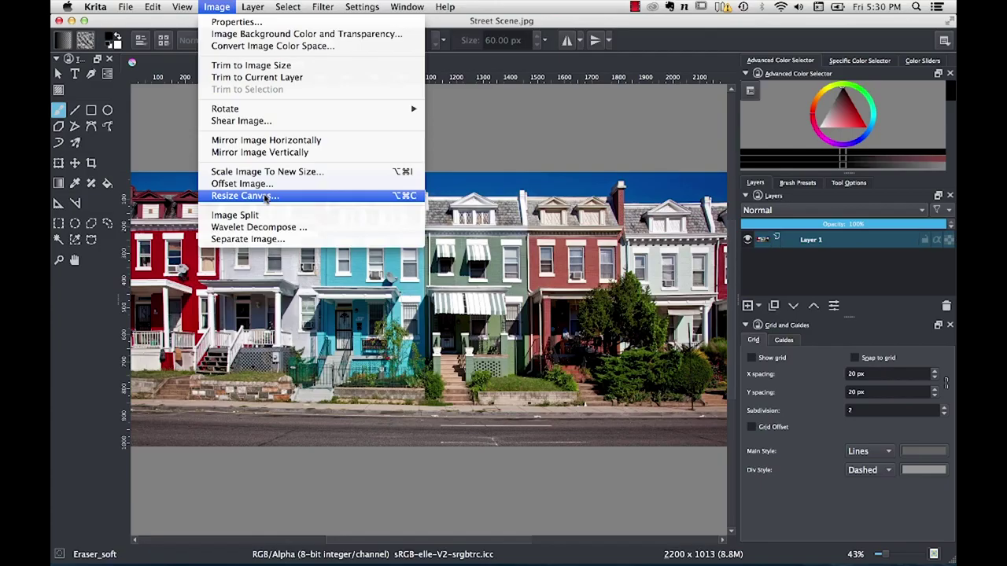
{"action": "left_click", "coordinate": [265, 196]}
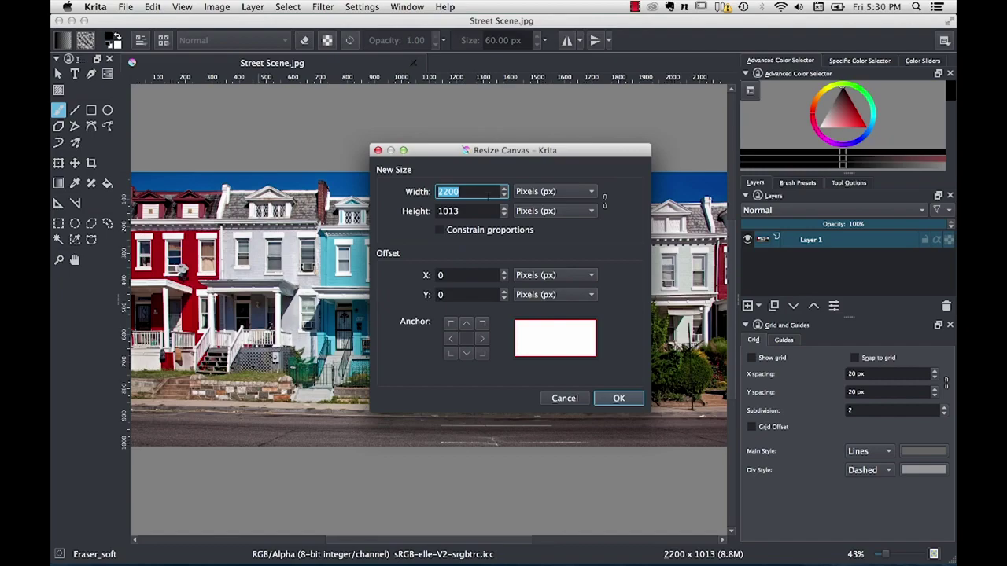
Widen the canvas to 200% (4400 x 1013 px) with the photo anchored middle-left.
{"action": "left_click", "coordinate": [556, 192]}
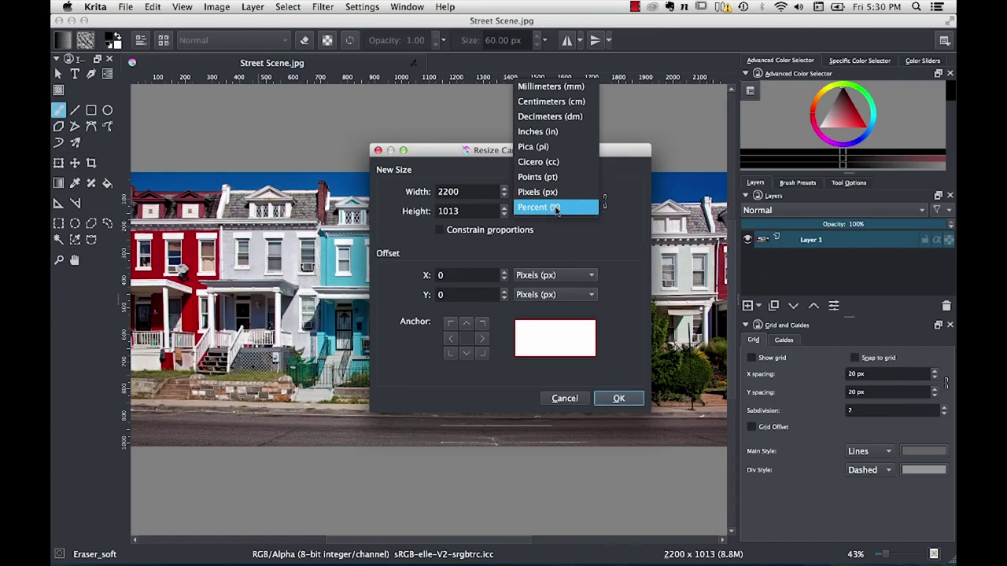
{"action": "left_click", "coordinate": [558, 209]}
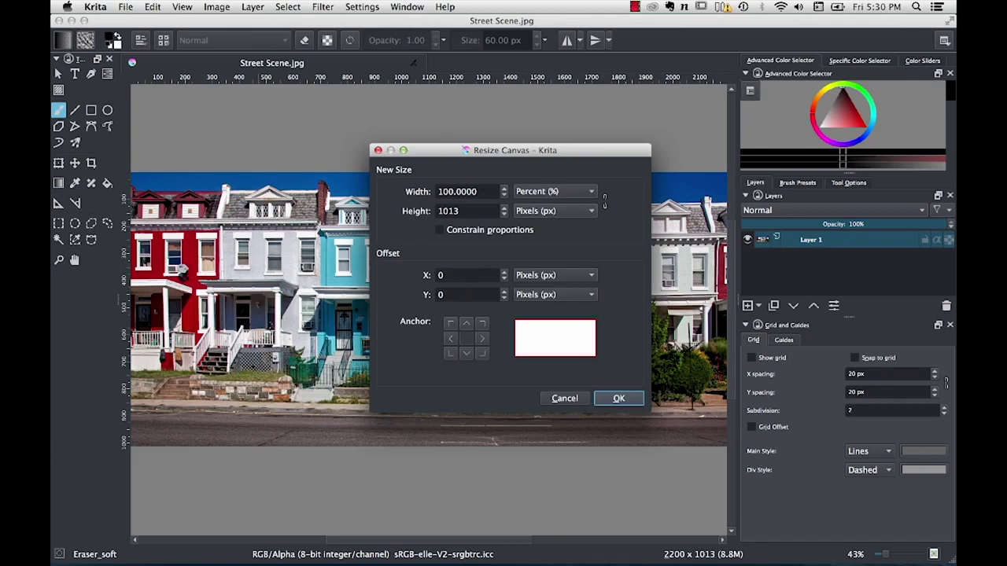
{"action": "double_click", "coordinate": [457, 191]}
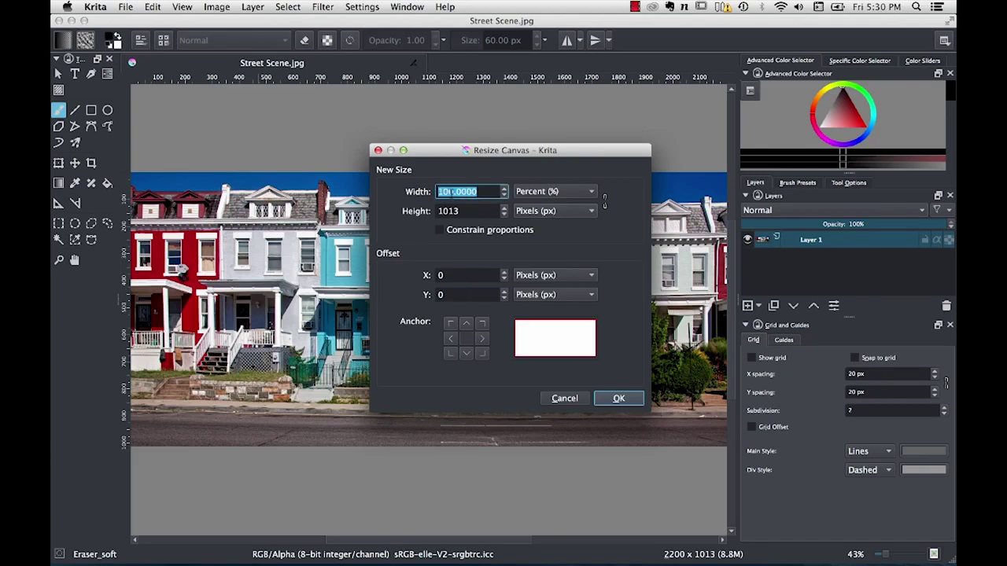
{"action": "type", "text": "200"}
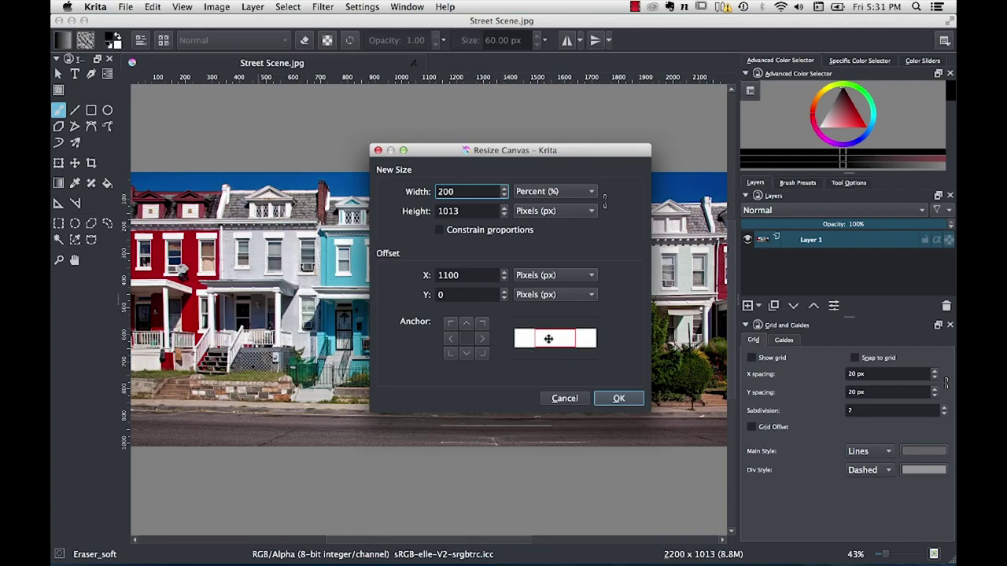
{"action": "left_click_drag", "start_coordinate": [549, 339], "coordinate": [543, 339]}
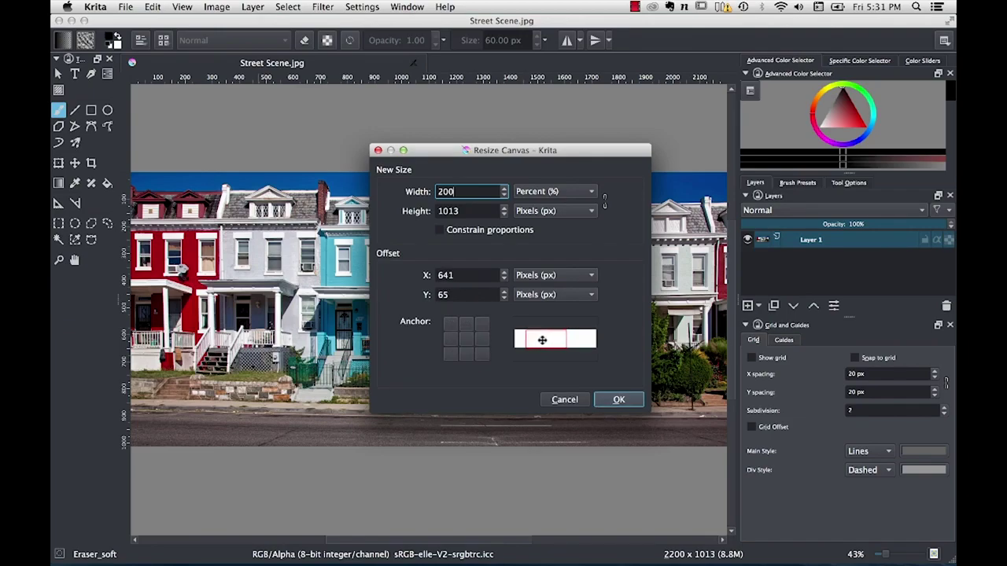
{"action": "left_click", "coordinate": [450, 339]}
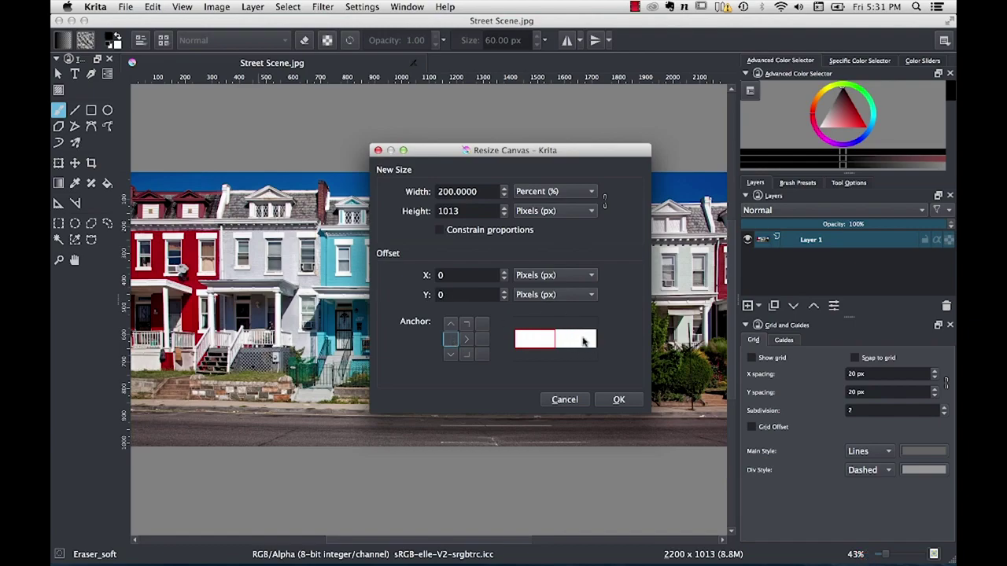
{"action": "left_click", "coordinate": [619, 401]}
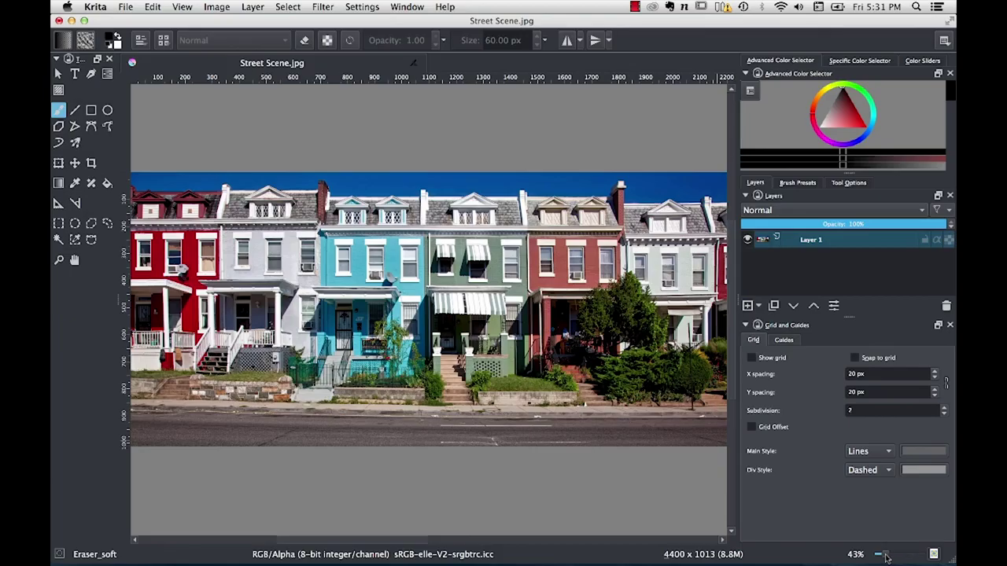
{"action": "left_click", "coordinate": [886, 557]}
{"action": "left_click", "coordinate": [887, 557]}
{"action": "mouse_move", "coordinate": [887, 558]}
{"action": "left_mouse_down"}
{"action": "mouse_move", "coordinate": [896, 558]}
{"action": "mouse_move", "coordinate": [882, 556]}
{"action": "left_mouse_up"}
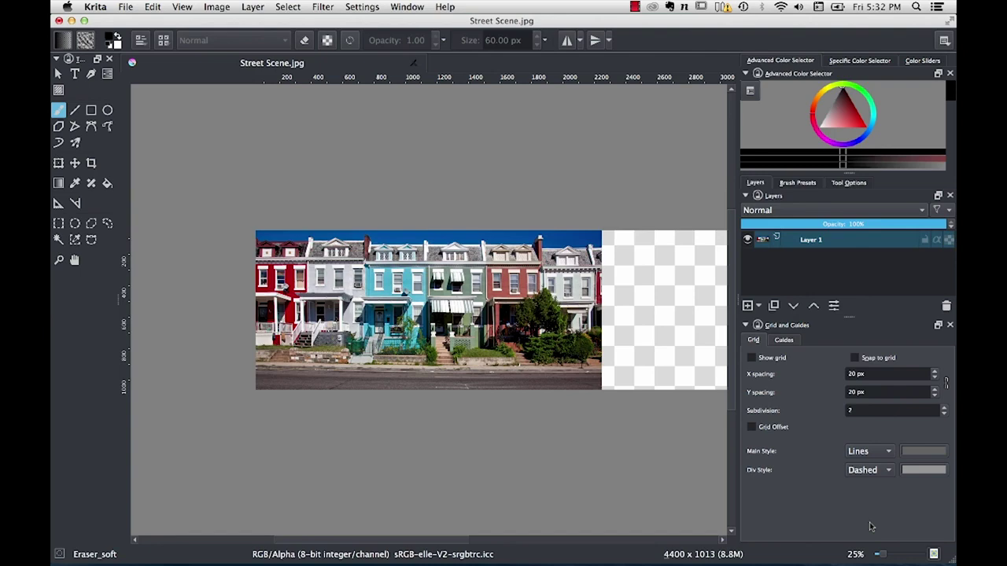
{"action": "left_click", "coordinate": [674, 358]}
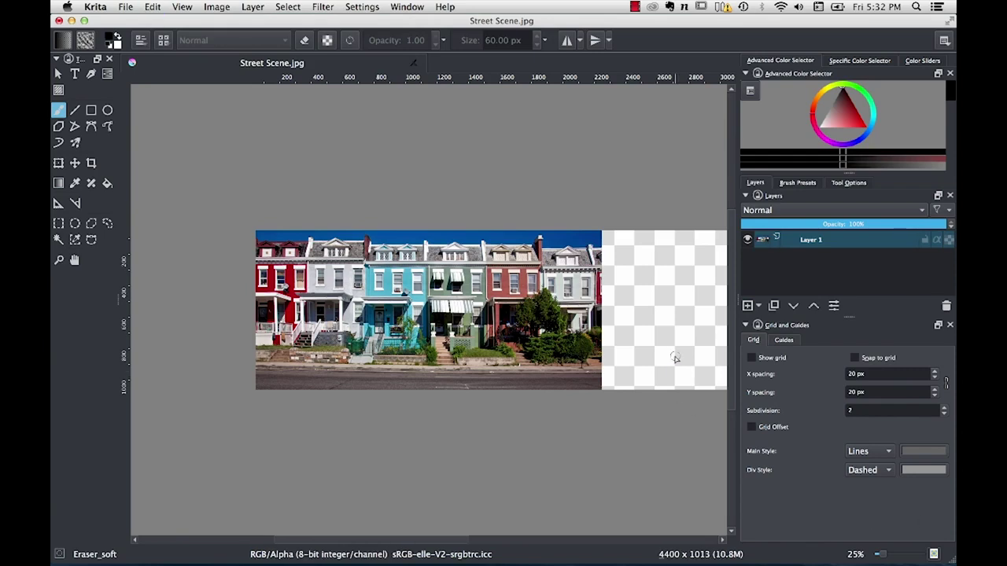
{"action": "key", "text": "plus"}
{"action": "key", "text": "plus"}
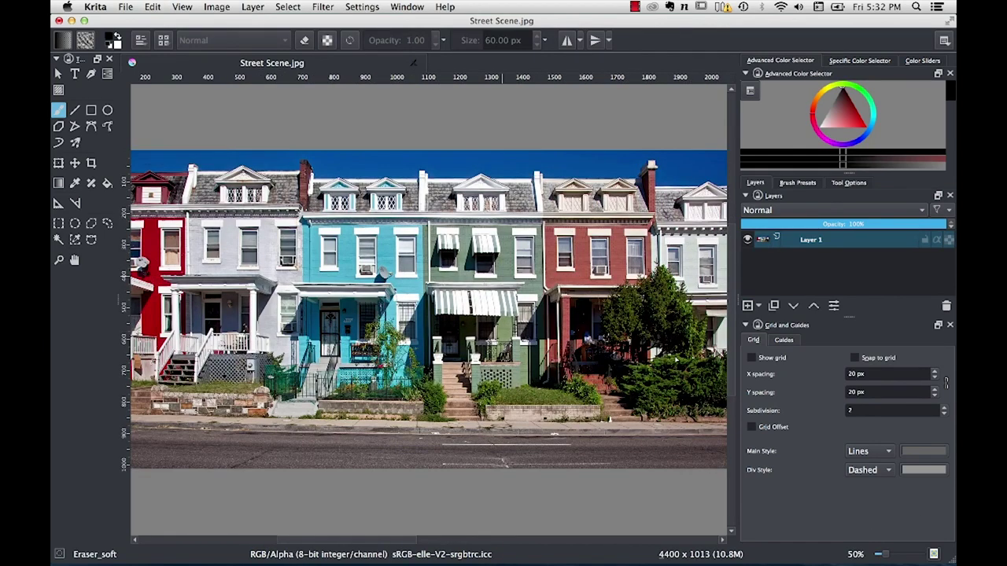
{"action": "key", "text": "minus"}
{"action": "key", "text": "minus"}
{"action": "key", "text": "minus"}
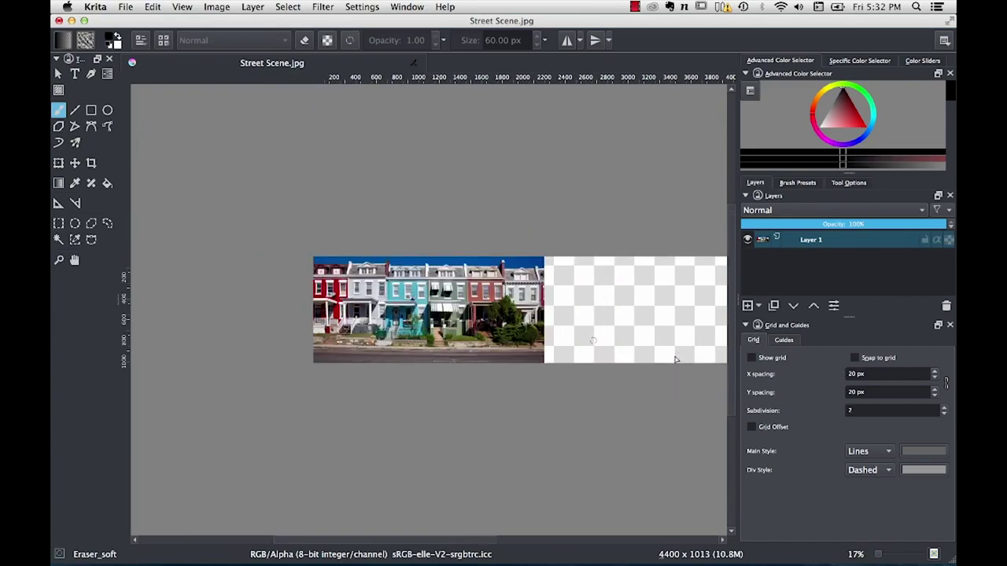
{"action": "left_click_drag", "start_coordinate": [445, 541], "coordinate": [484, 542]}
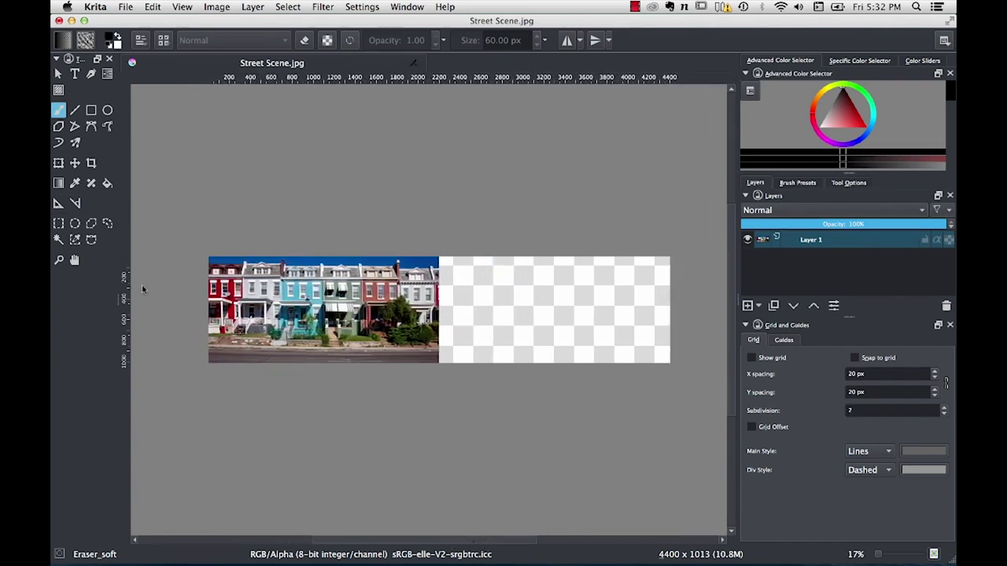
{"action": "left_click", "coordinate": [76, 261]}
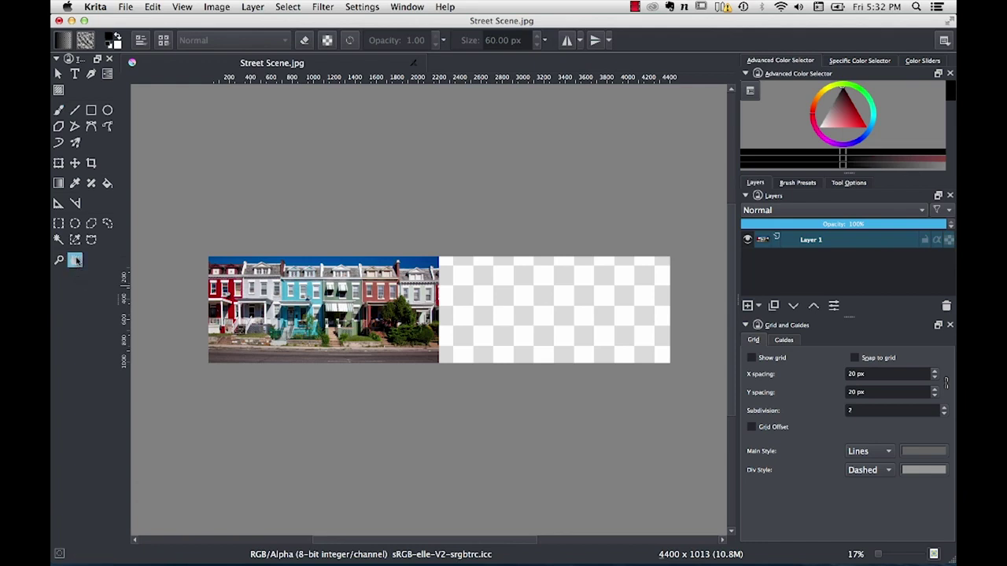
{"action": "mouse_move", "coordinate": [345, 312]}
{"action": "left_mouse_down"}
{"action": "mouse_move", "coordinate": [382, 307]}
{"action": "mouse_move", "coordinate": [353, 305]}
{"action": "left_mouse_up"}
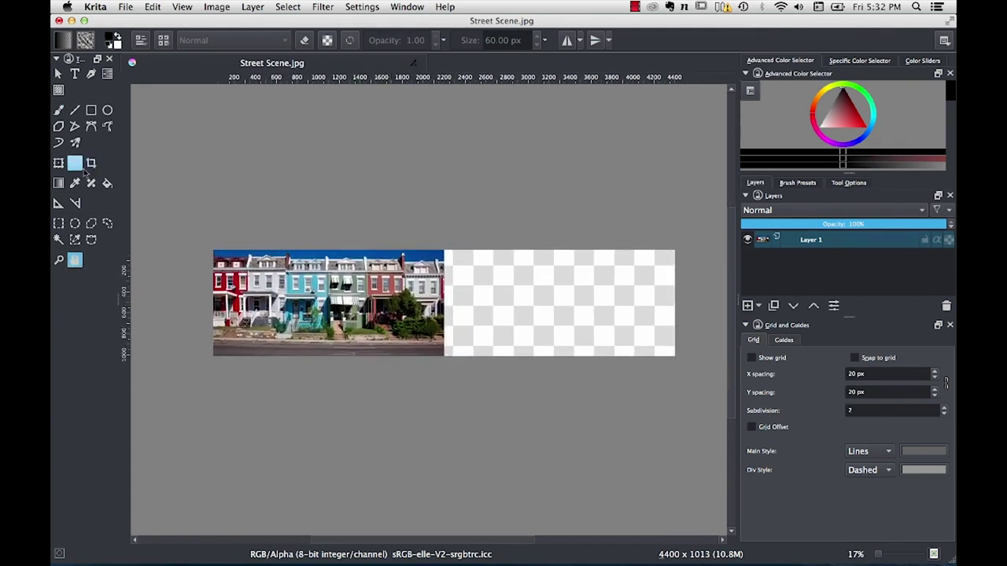
{"action": "left_click", "coordinate": [59, 111]}
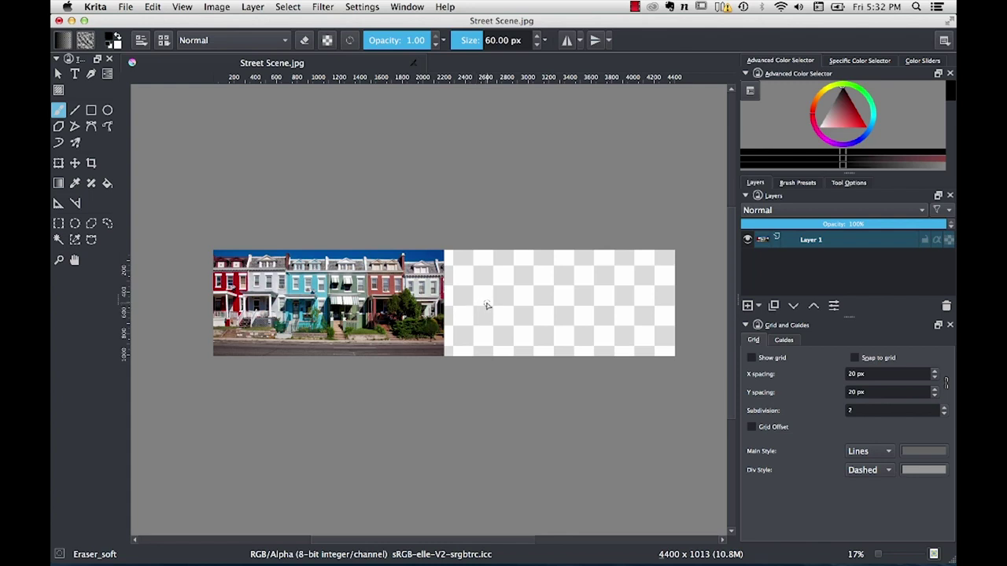
{"action": "left_click_drag", "start_coordinate": [486, 303], "coordinate": [514, 309]}
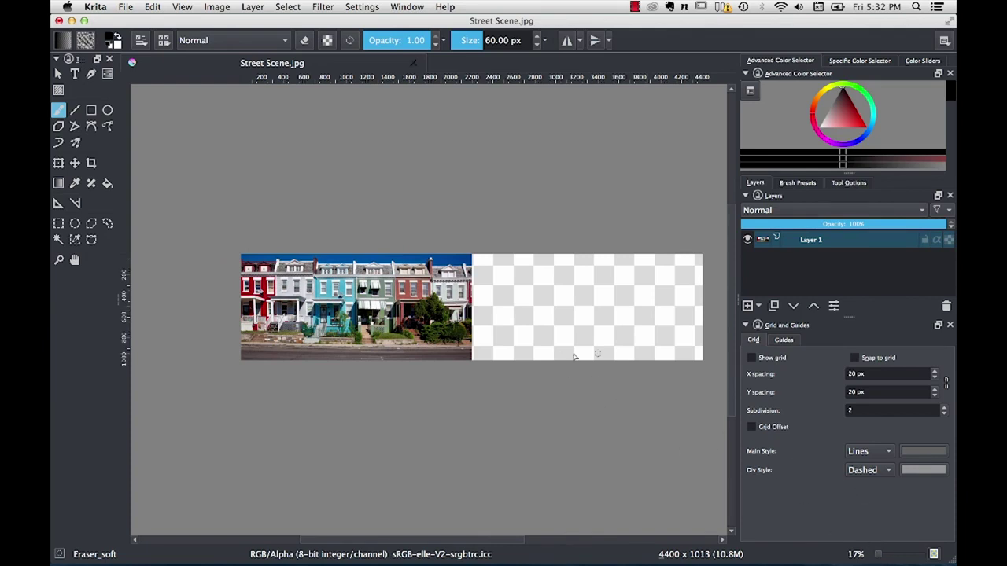
{"action": "key", "text": "plus"}
{"action": "key", "text": "plus"}
{"action": "key", "text": "plus"}
{"action": "key", "text": "plus"}
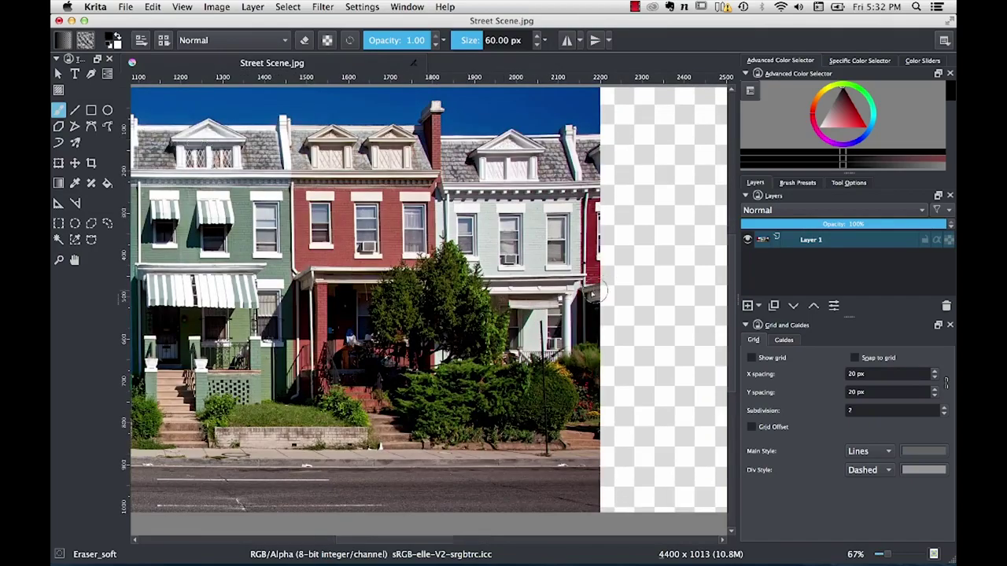
{"action": "left_click_drag", "start_coordinate": [472, 305], "coordinate": [524, 293]}
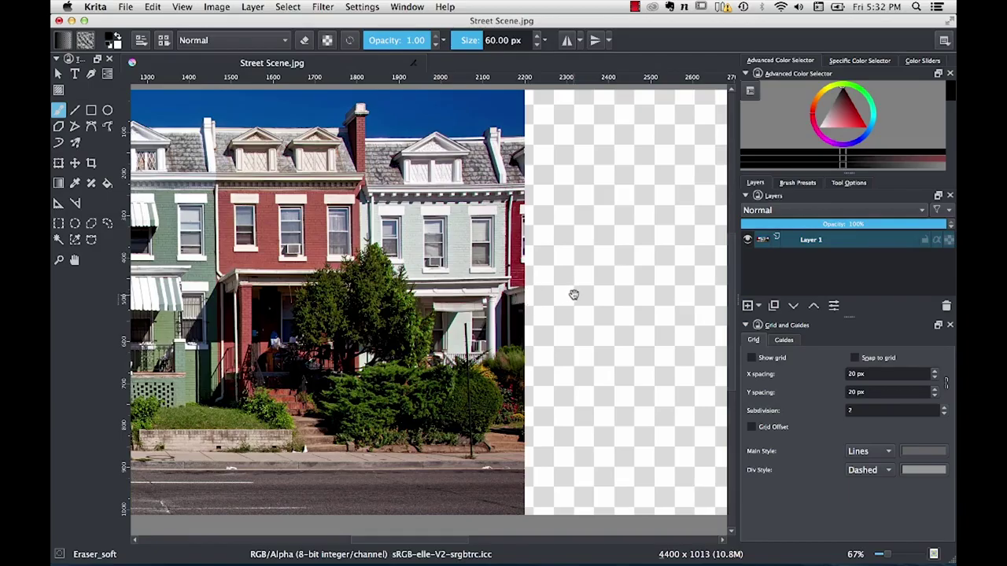
{"action": "left_click_drag", "start_coordinate": [614, 264], "coordinate": [514, 265]}
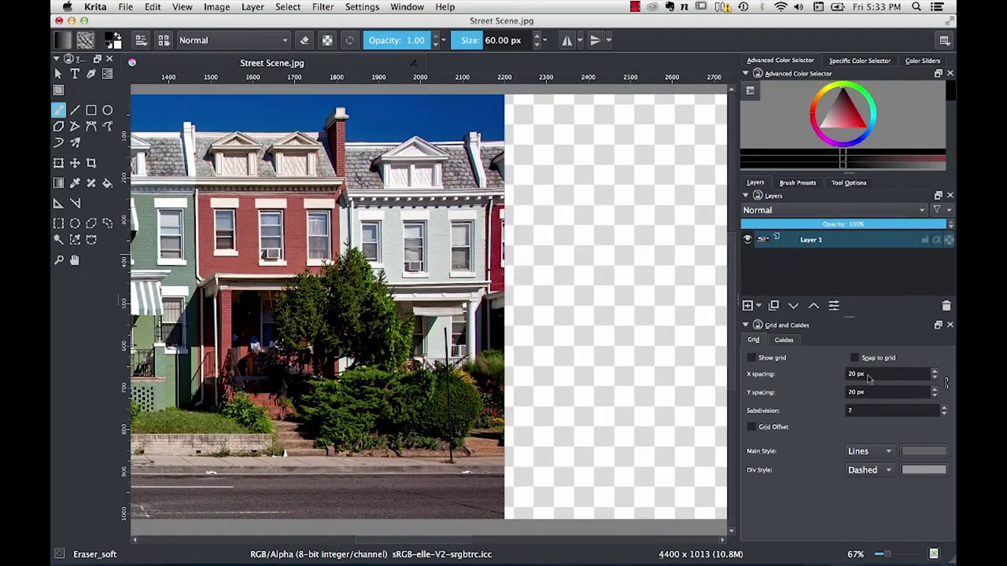
{"action": "left_click", "coordinate": [888, 556]}
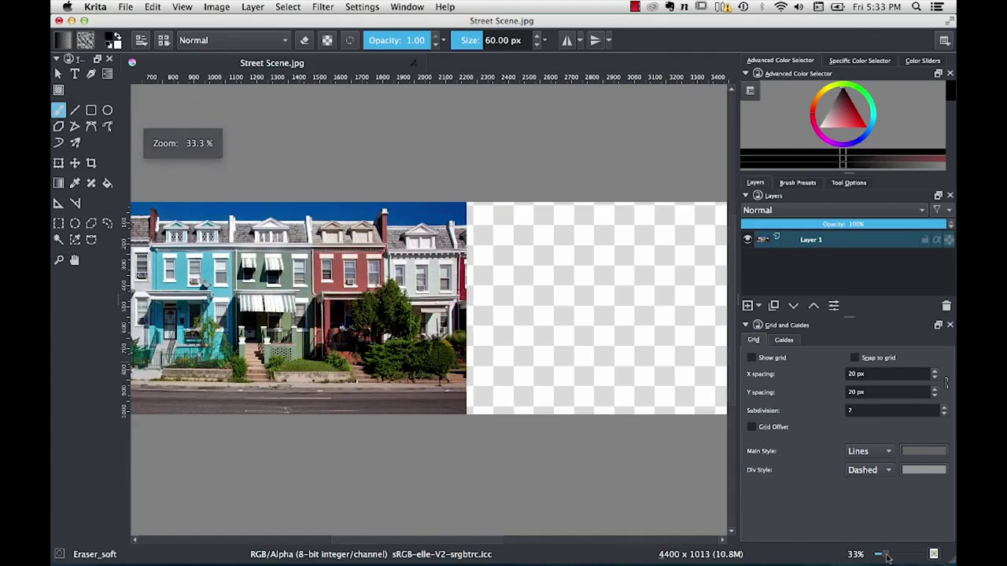
{"action": "left_click", "coordinate": [886, 556]}
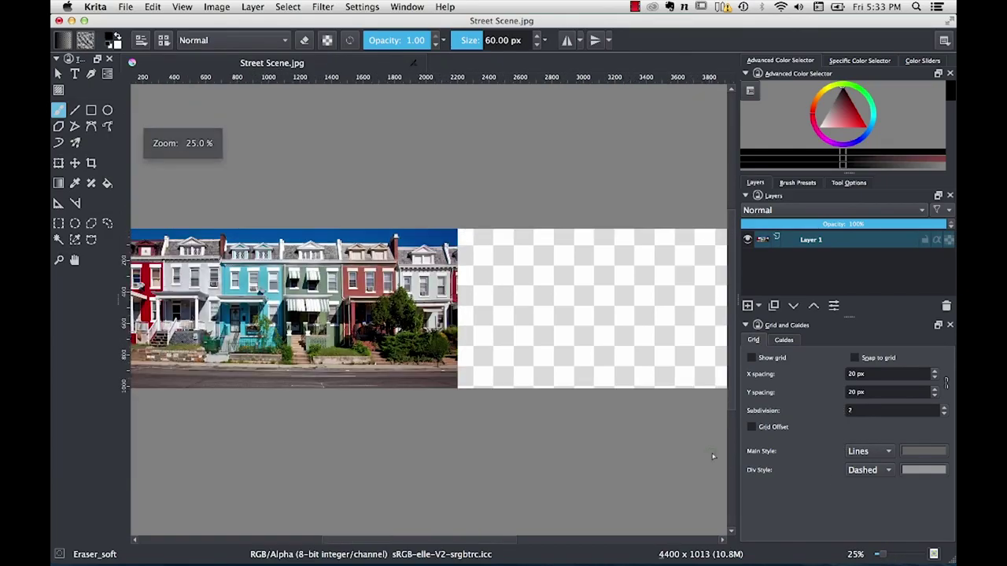
{"action": "key", "text": "minus"}
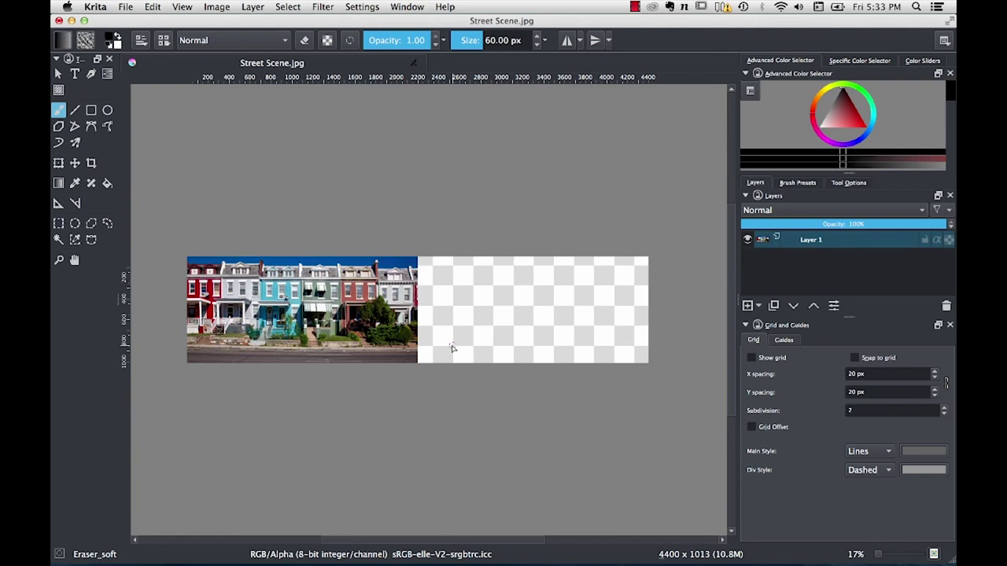
Select the original photo, copy it and paste it as Layer 2 (pasted).
{"action": "left_click", "coordinate": [60, 224]}
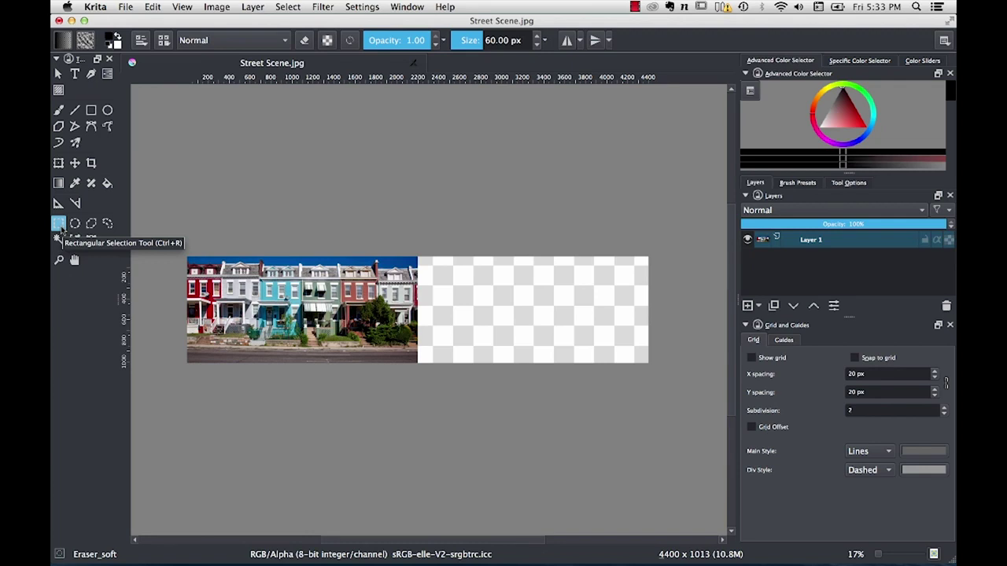
{"action": "left_click_drag", "start_coordinate": [188, 257], "coordinate": [418, 364]}
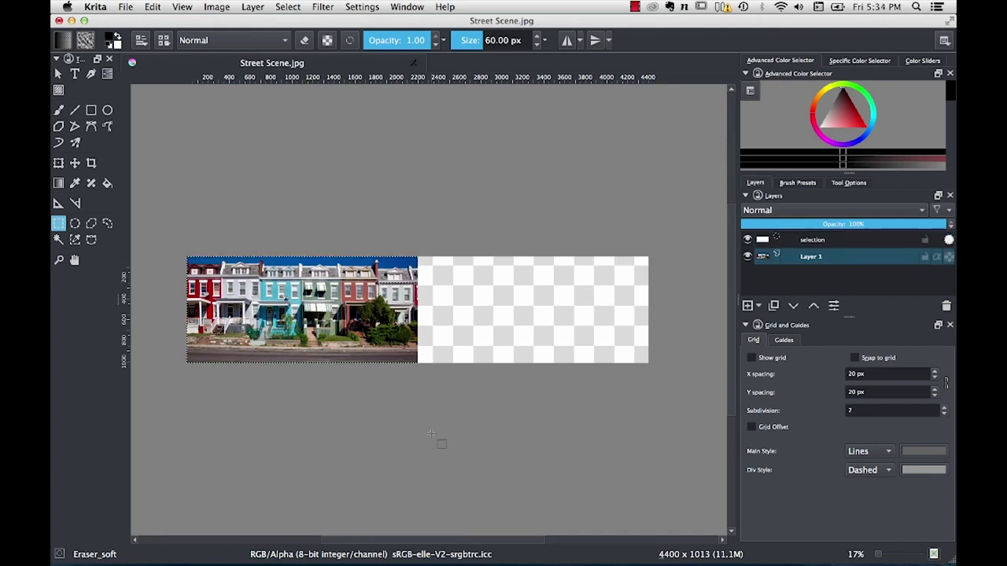
{"action": "left_click", "coordinate": [153, 6]}
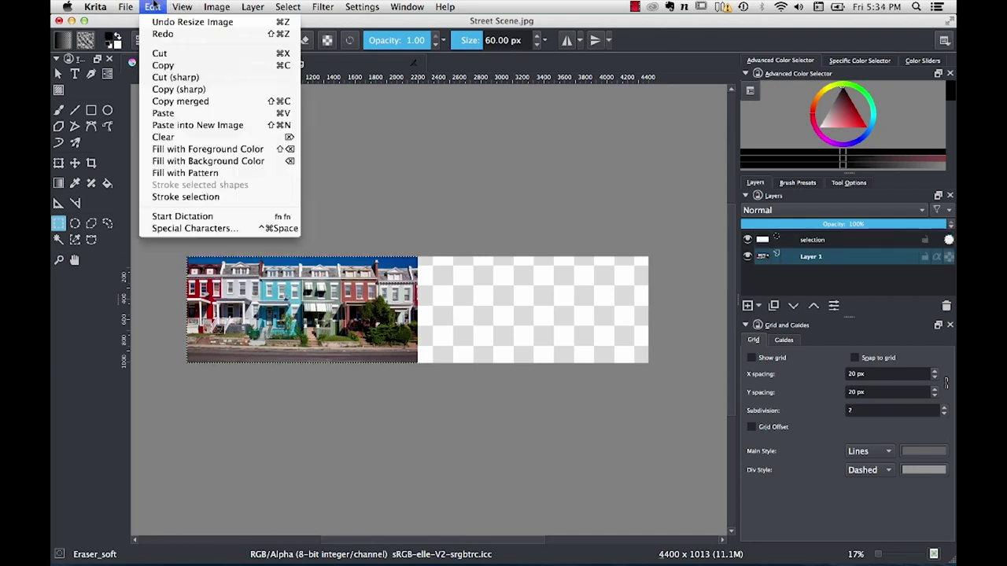
{"action": "left_click", "coordinate": [173, 66]}
{"action": "left_click", "coordinate": [157, 4]}
{"action": "left_click", "coordinate": [167, 115]}
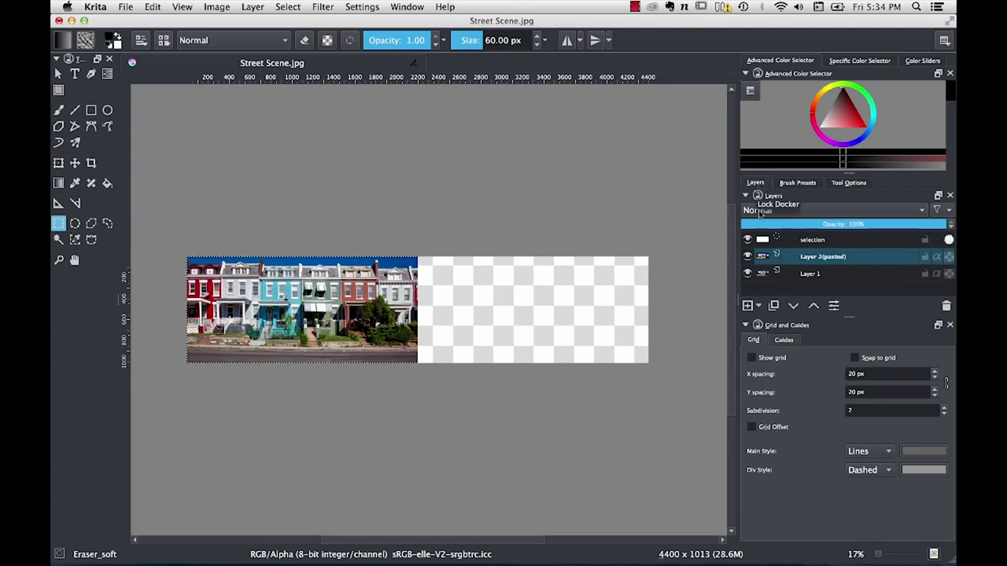
{"action": "mouse_move", "coordinate": [820, 263]}
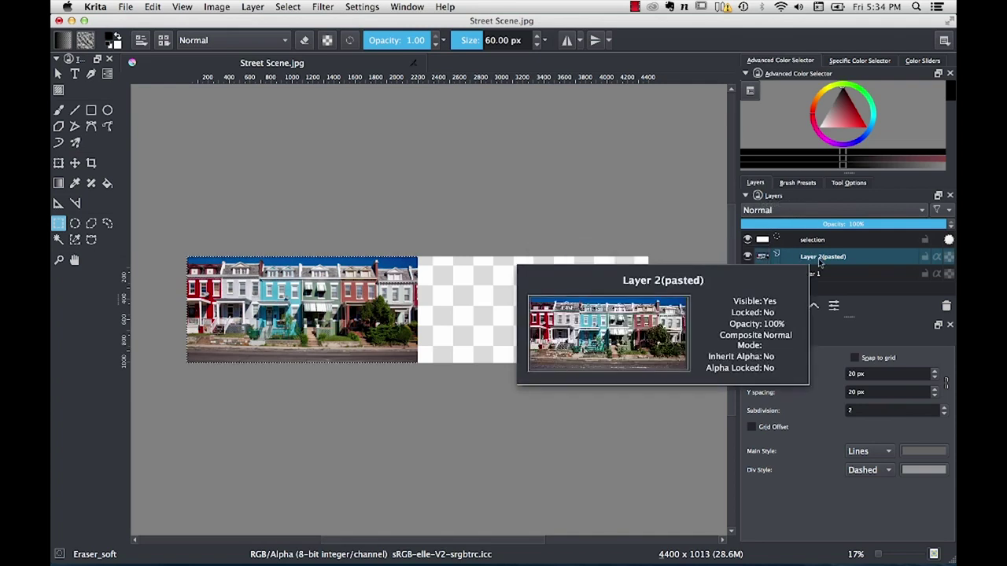
Drag the pasted copy with the Move Tool into the empty right half.
{"action": "left_click", "coordinate": [75, 164]}
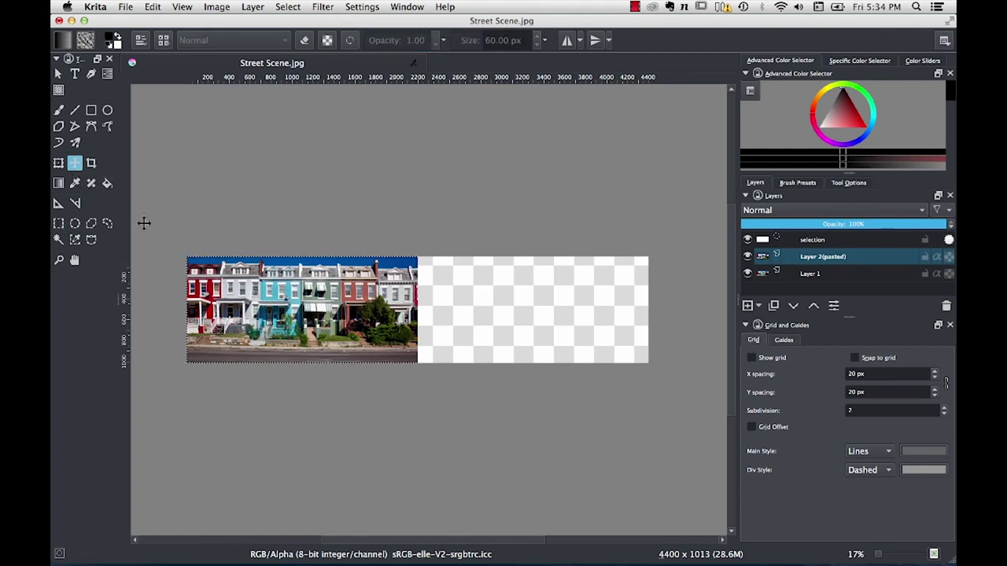
{"action": "left_click_drag", "start_coordinate": [313, 294], "coordinate": [539, 296]}
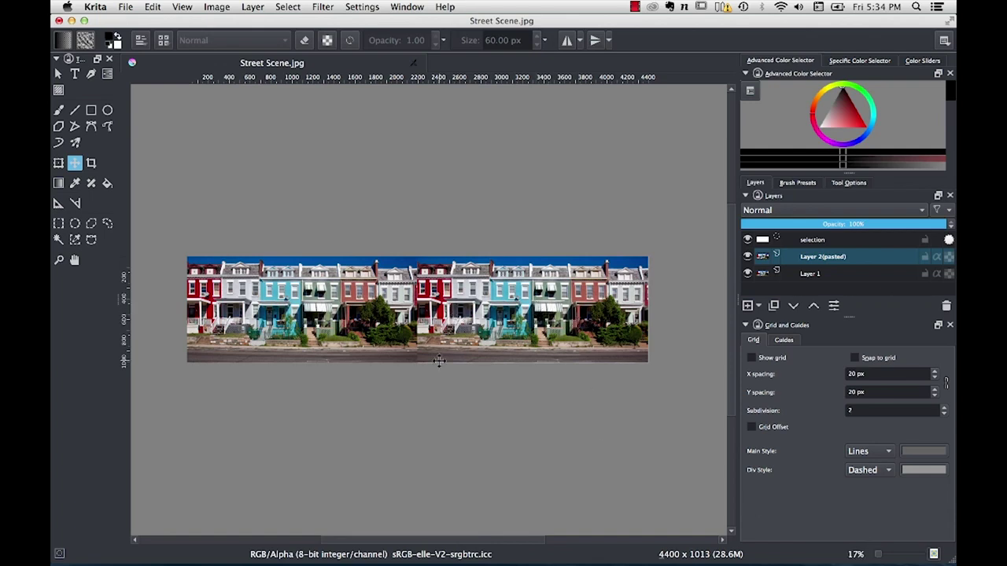
Zoom to 50% and pan to the seam where the two copies meet at 2200 px.
{"action": "scroll", "coordinate": [415, 346], "scroll_direction": "up", "scroll_amount": 3}
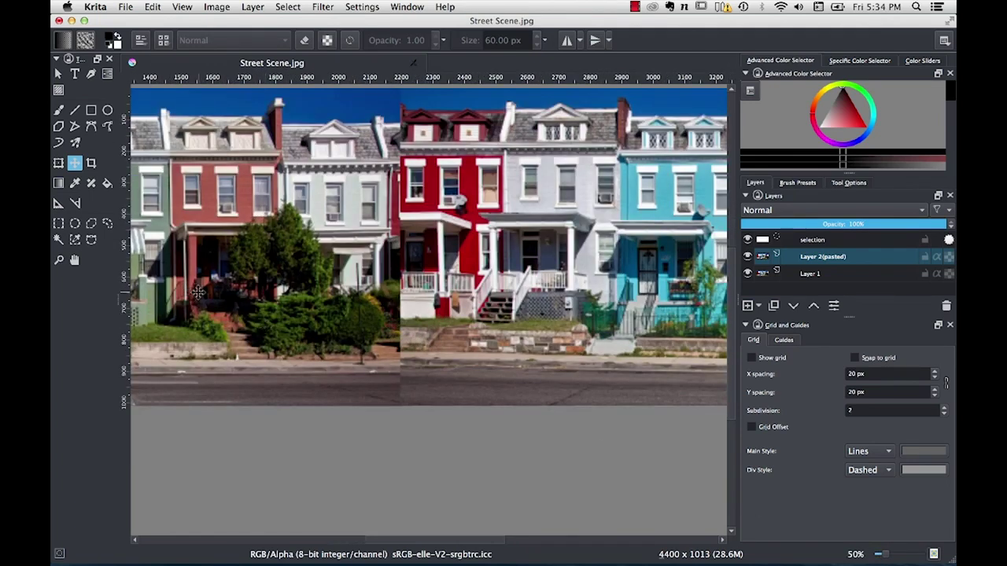
{"action": "scroll", "coordinate": [317, 294], "scroll_direction": "left", "scroll_amount": 5}
{"action": "scroll", "coordinate": [606, 312], "scroll_direction": "right", "scroll_amount": 8}
{"action": "scroll", "coordinate": [605, 312], "scroll_direction": "up", "scroll_amount": 1}
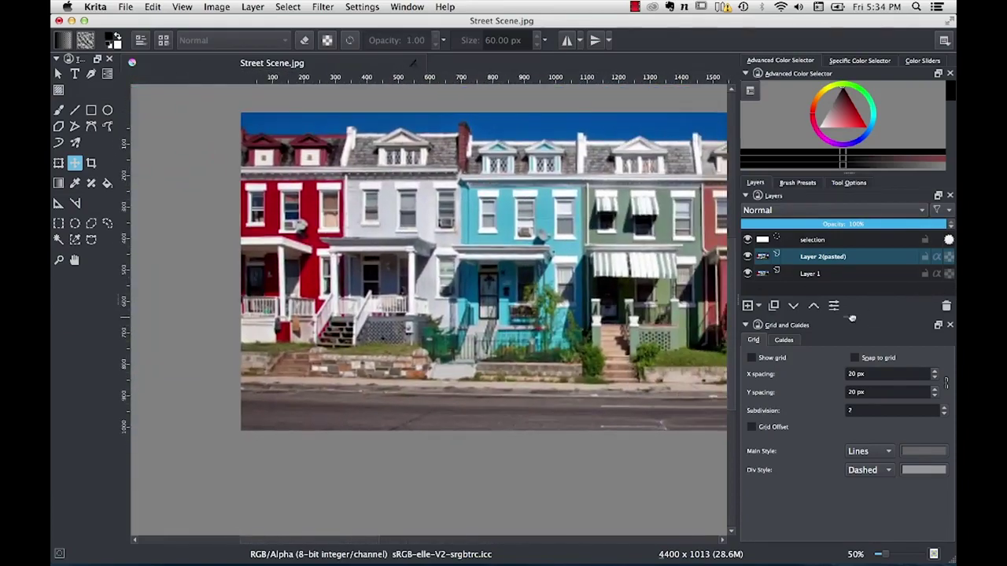
{"action": "scroll", "coordinate": [606, 311], "scroll_direction": "right", "scroll_amount": 10}
{"action": "scroll", "coordinate": [606, 306], "scroll_direction": "right", "scroll_amount": 2}
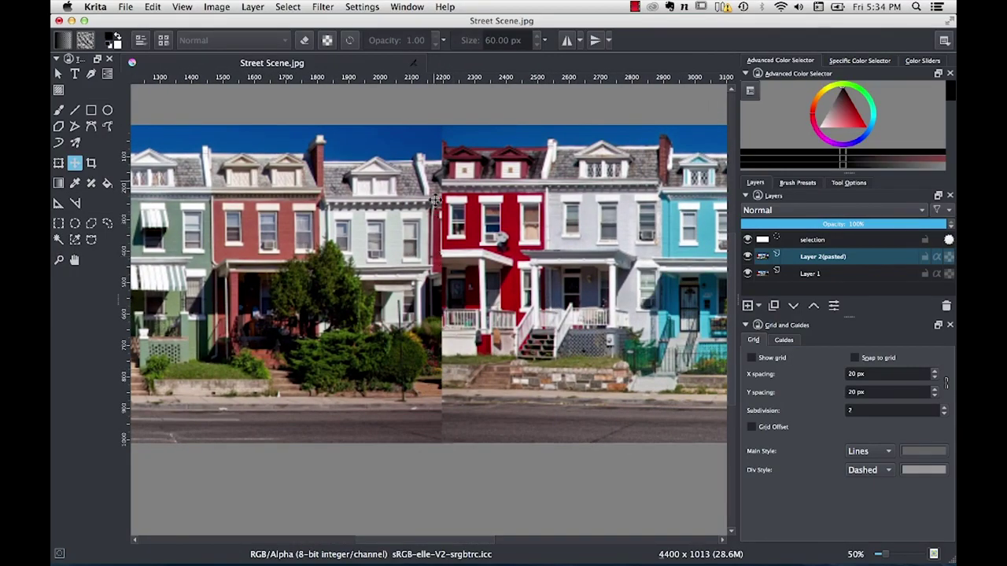
{"action": "scroll", "coordinate": [614, 348], "scroll_direction": "right", "scroll_amount": 1}
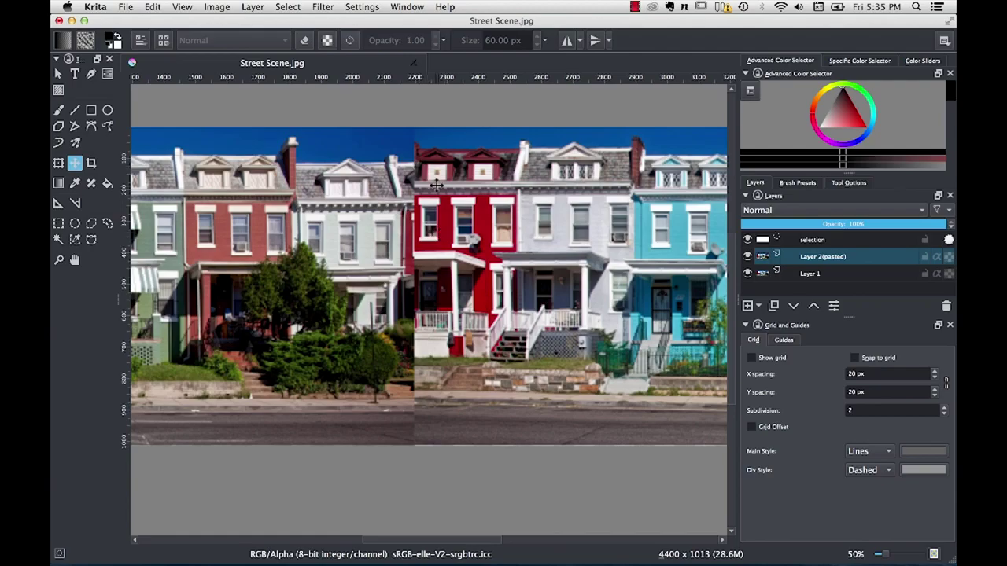
{"action": "left_click_drag", "start_coordinate": [515, 356], "coordinate": [506, 361]}
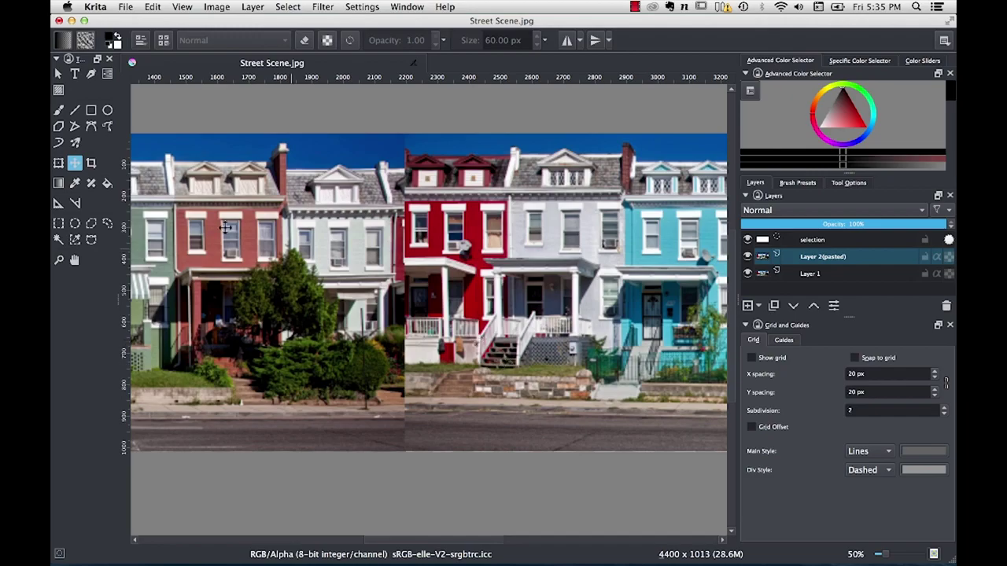
{"action": "left_click", "coordinate": [58, 163]}
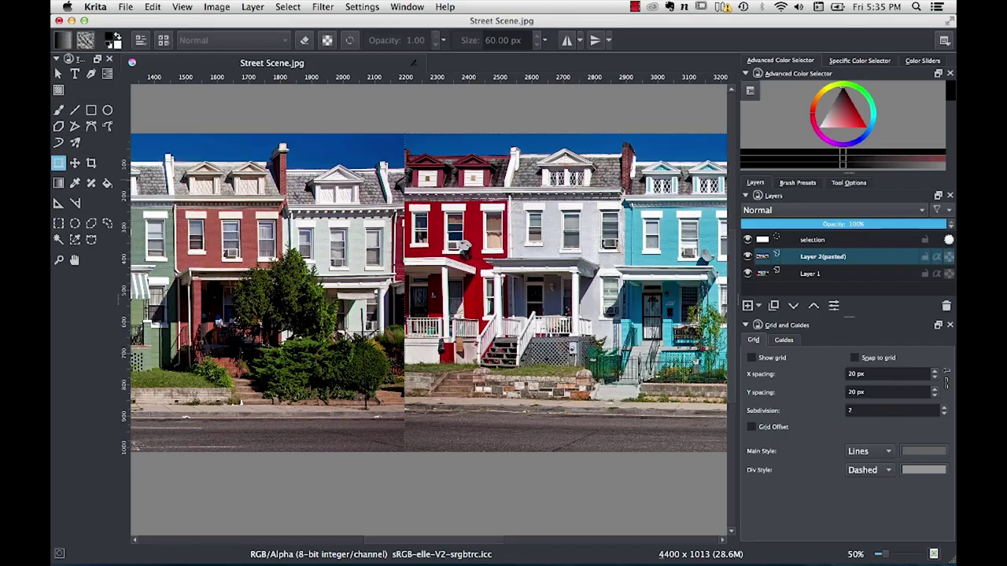
Mirror the pasted layer horizontally, then deselect.
{"action": "left_click", "coordinate": [216, 7]}
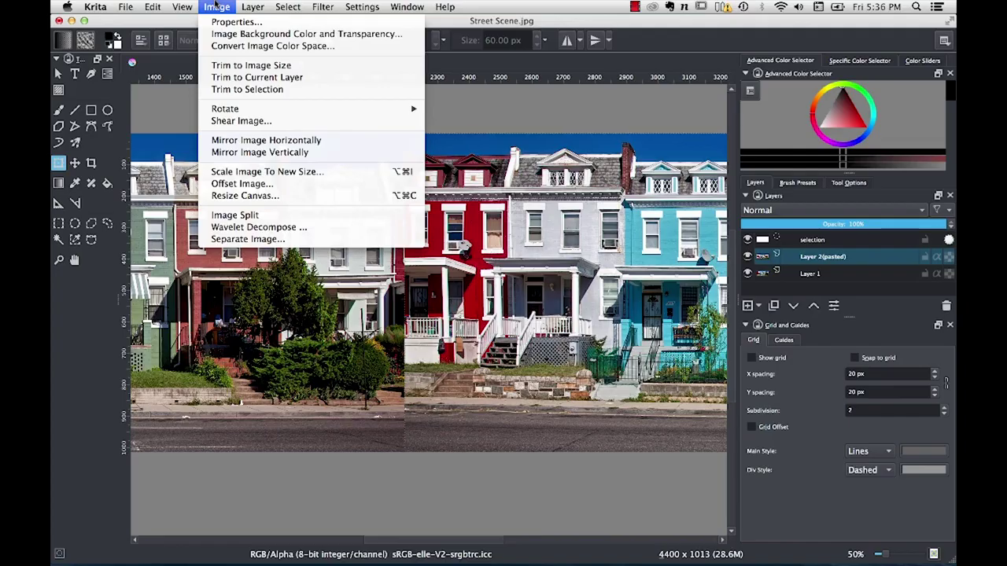
{"action": "mouse_move", "coordinate": [254, 4]}
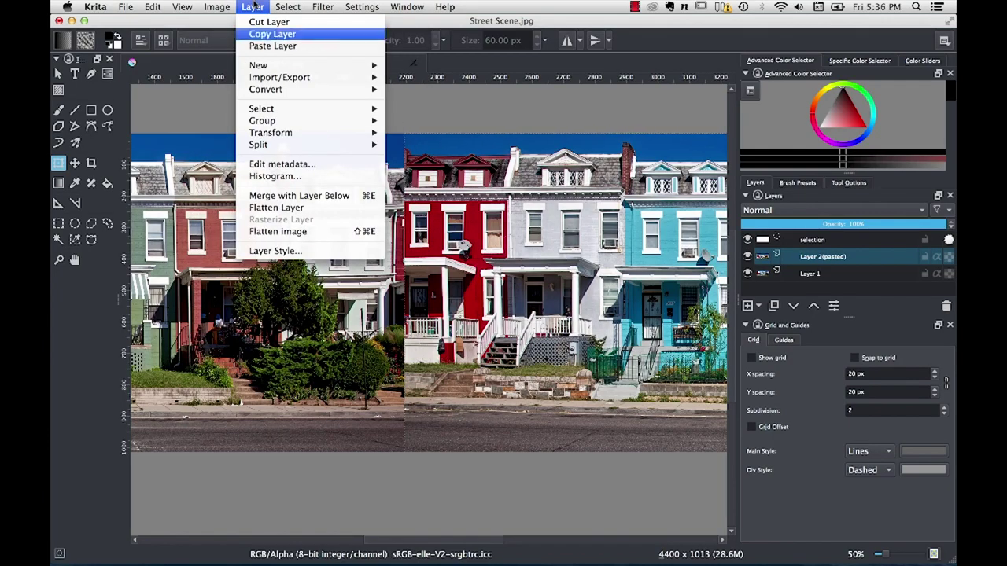
{"action": "mouse_move", "coordinate": [276, 134]}
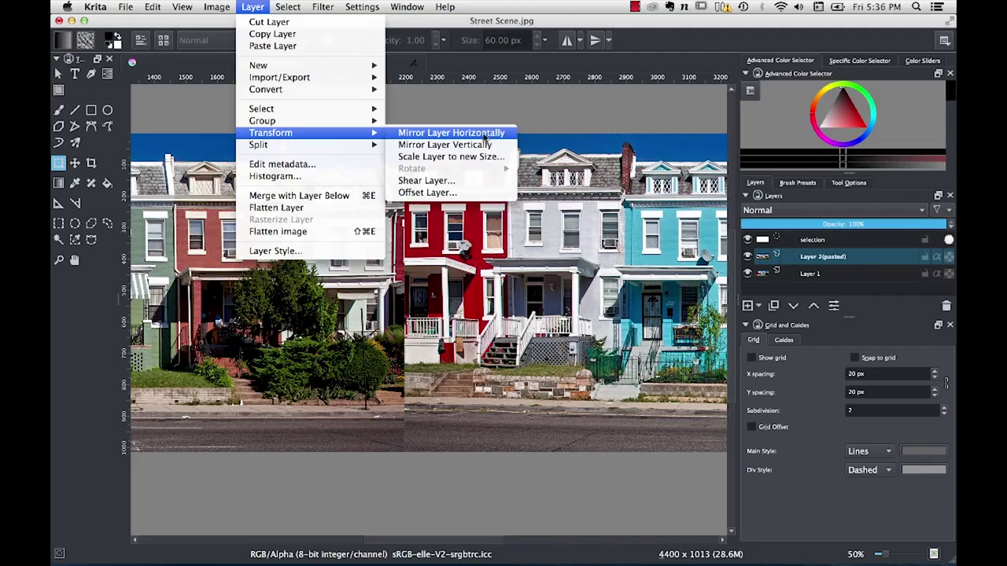
{"action": "left_click", "coordinate": [483, 133]}
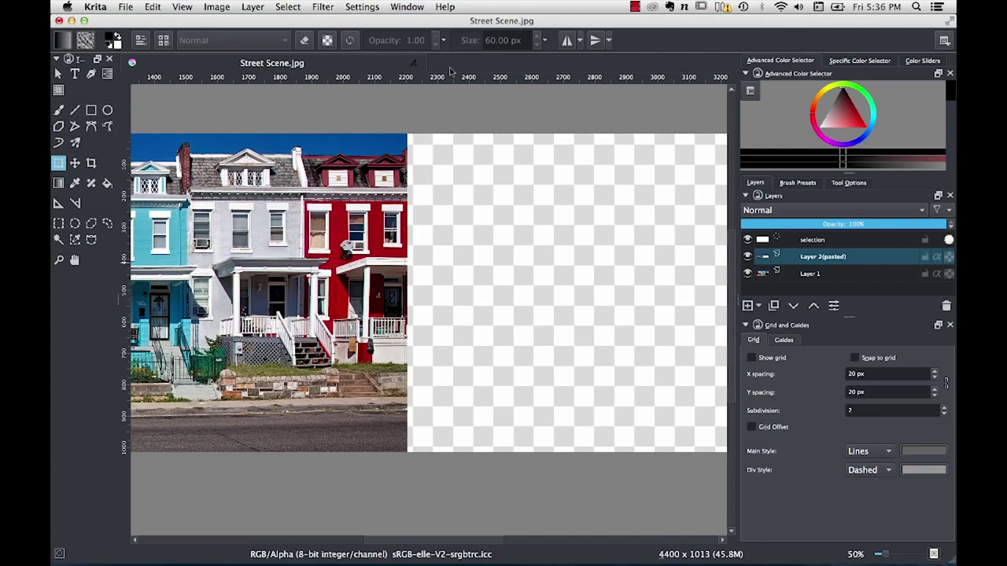
{"action": "left_click", "coordinate": [287, 7]}
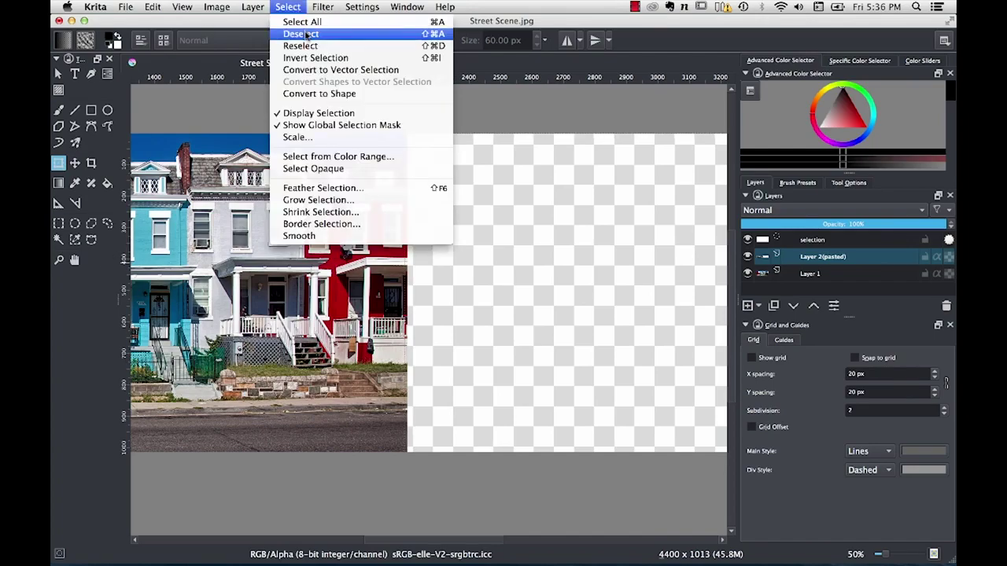
{"action": "left_click", "coordinate": [301, 34]}
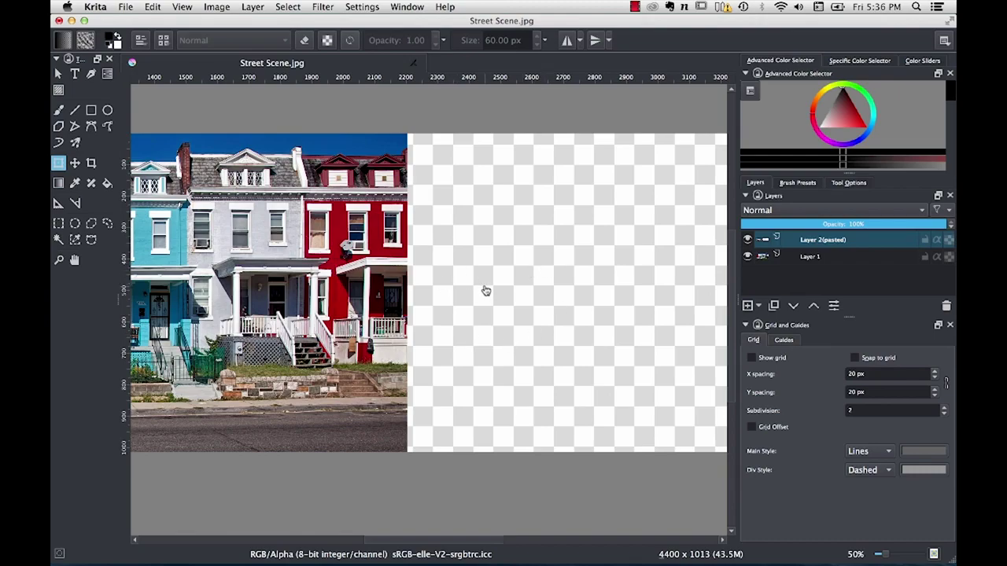
Make Layer 2 (pasted) active and move the mirrored copy to meet the original near 2200 px.
{"action": "left_click", "coordinate": [830, 258]}
{"action": "left_click", "coordinate": [831, 241]}
{"action": "left_click", "coordinate": [832, 253]}
{"action": "left_click", "coordinate": [832, 242]}
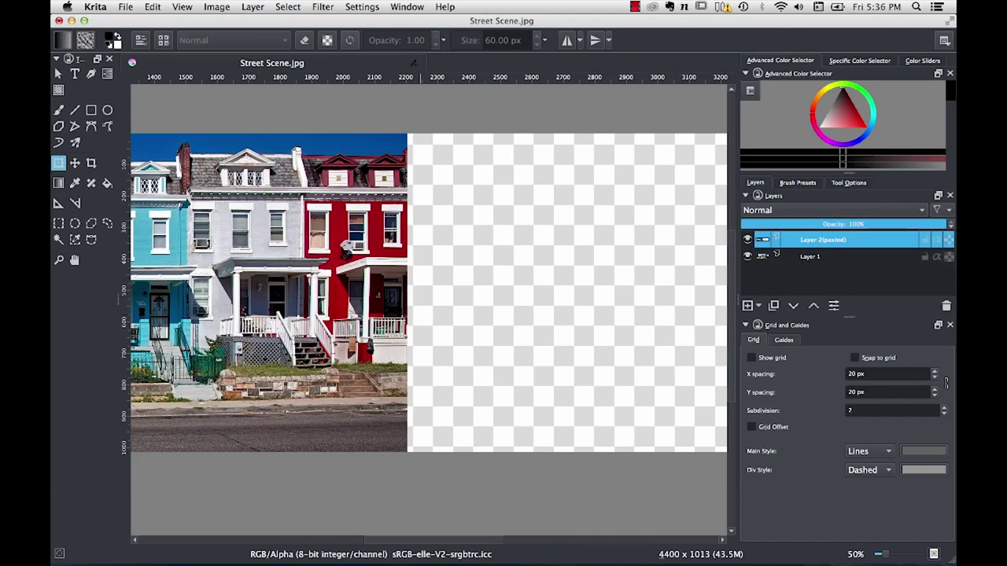
{"action": "left_click", "coordinate": [75, 163]}
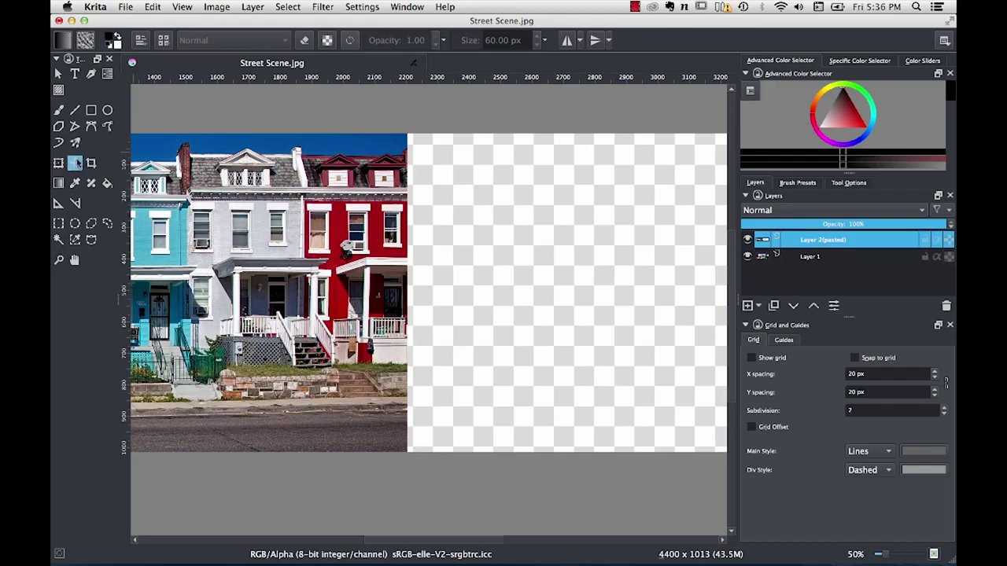
{"action": "left_click_drag", "start_coordinate": [193, 223], "coordinate": [314, 260]}
{"action": "left_click_drag", "start_coordinate": [393, 249], "coordinate": [439, 243]}
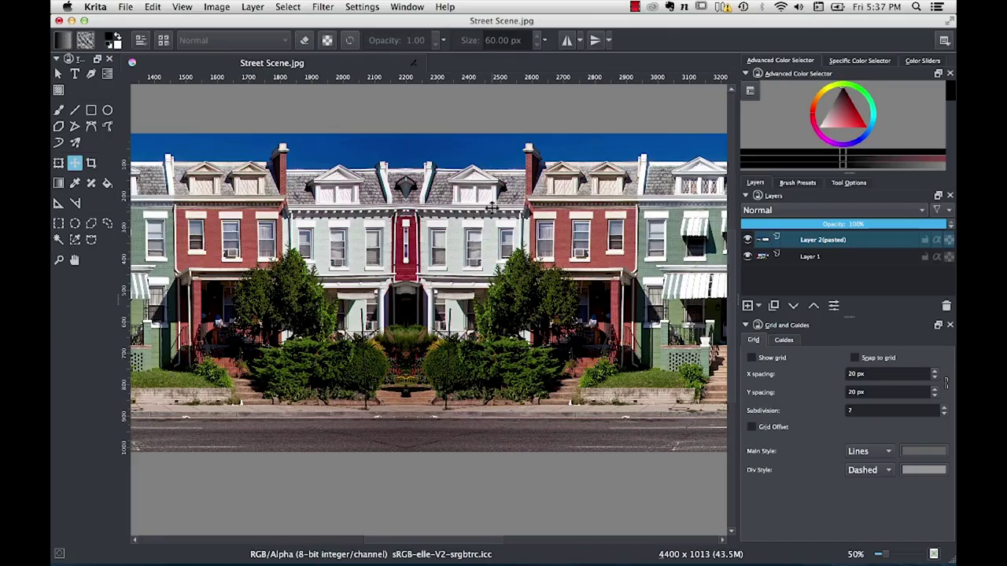
{"action": "left_click_drag", "start_coordinate": [487, 207], "coordinate": [461, 208]}
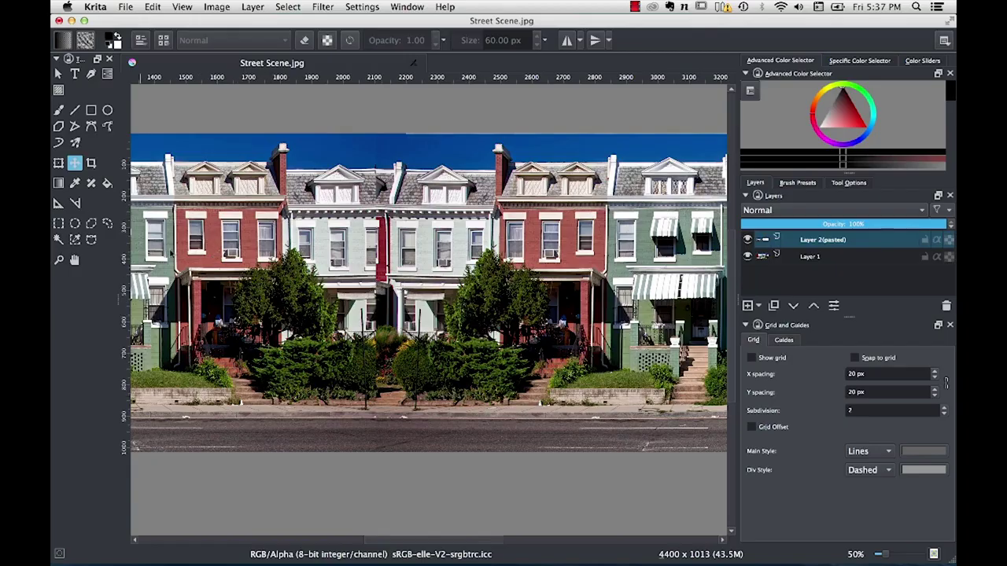
Draw a tall, narrow rectangular selection straddling the 2200 px seam.
{"action": "left_click", "coordinate": [55, 225]}
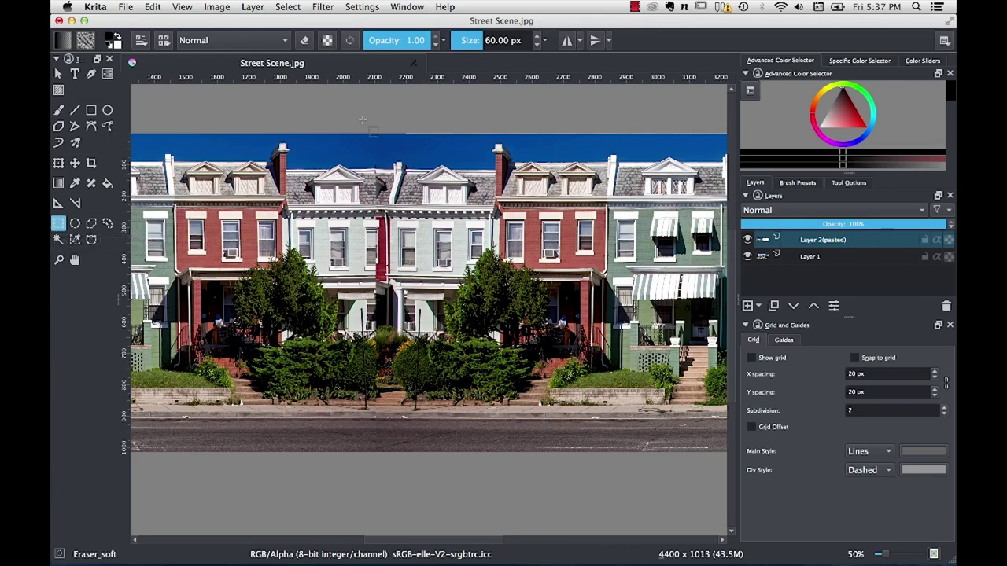
{"action": "left_click_drag", "start_coordinate": [362, 119], "coordinate": [395, 471]}
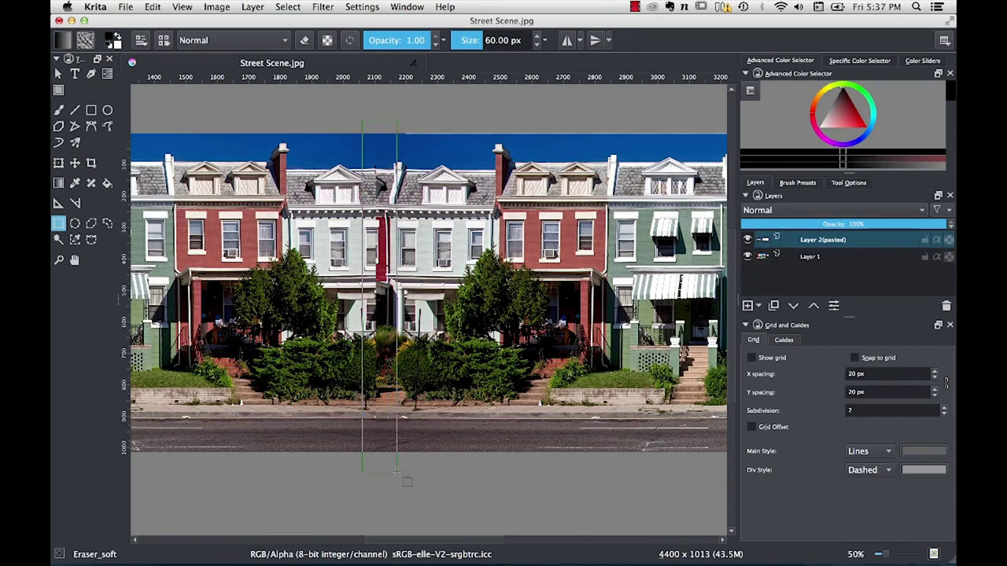
{"action": "left_click_drag", "start_coordinate": [396, 470], "coordinate": [394, 474]}
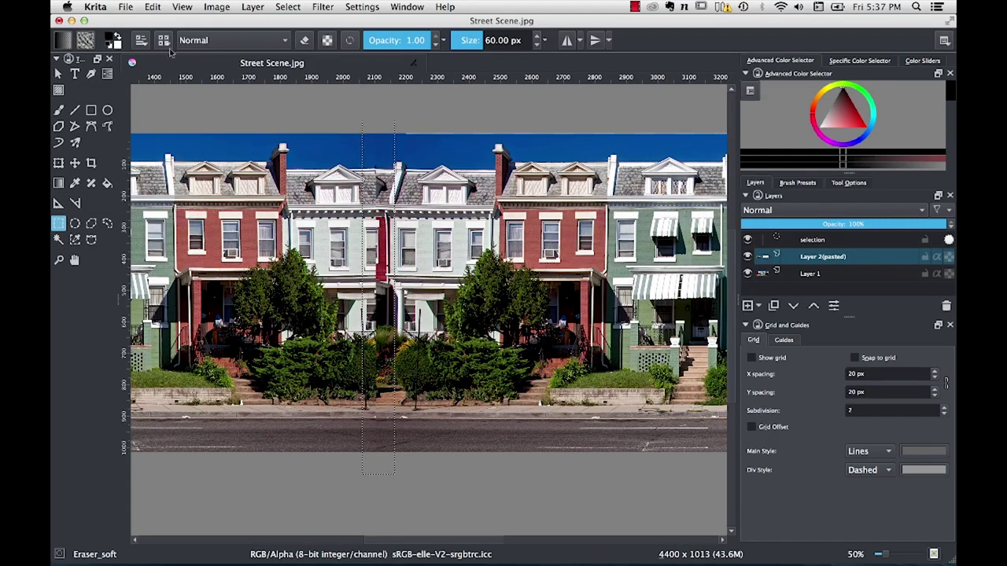
{"action": "left_click", "coordinate": [152, 7]}
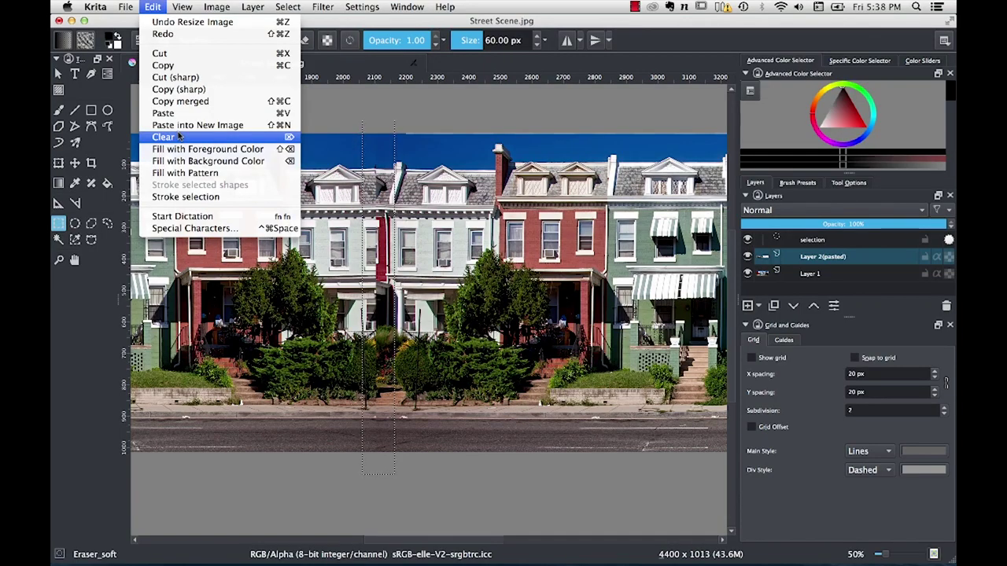
Clear the pasted pixels inside the seam strip and deselect.
{"action": "left_click", "coordinate": [179, 136]}
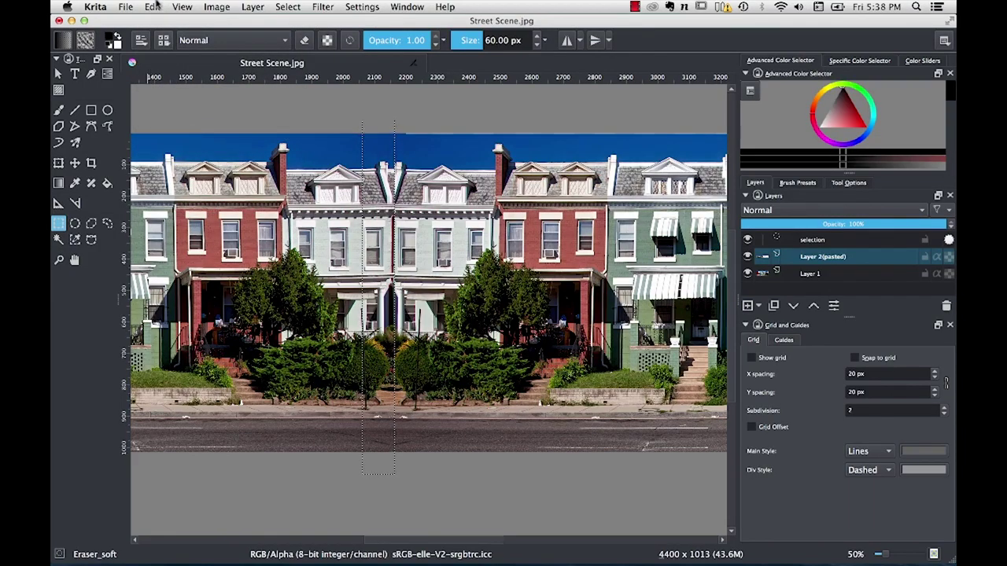
{"action": "left_click", "coordinate": [154, 7]}
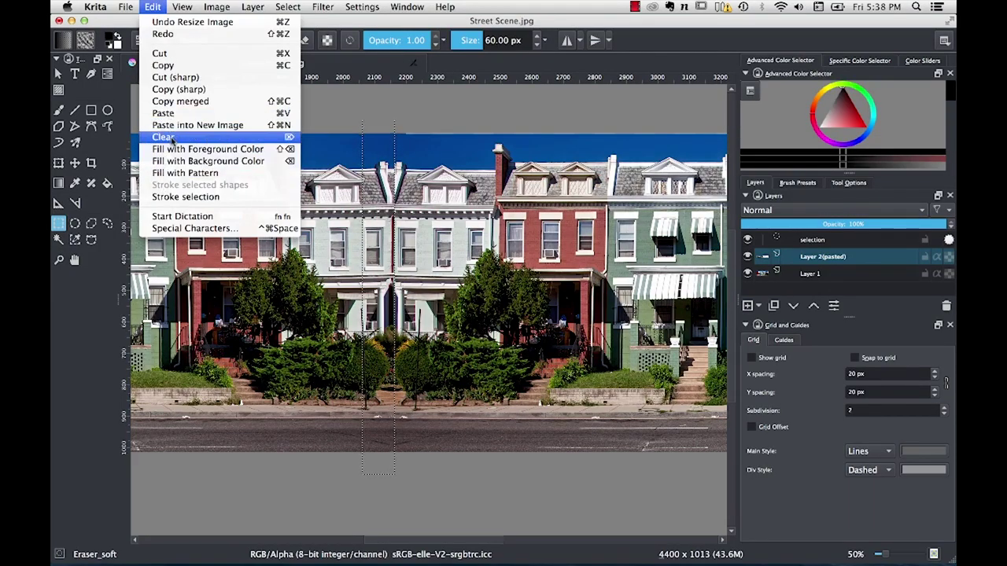
{"action": "left_click", "coordinate": [172, 138]}
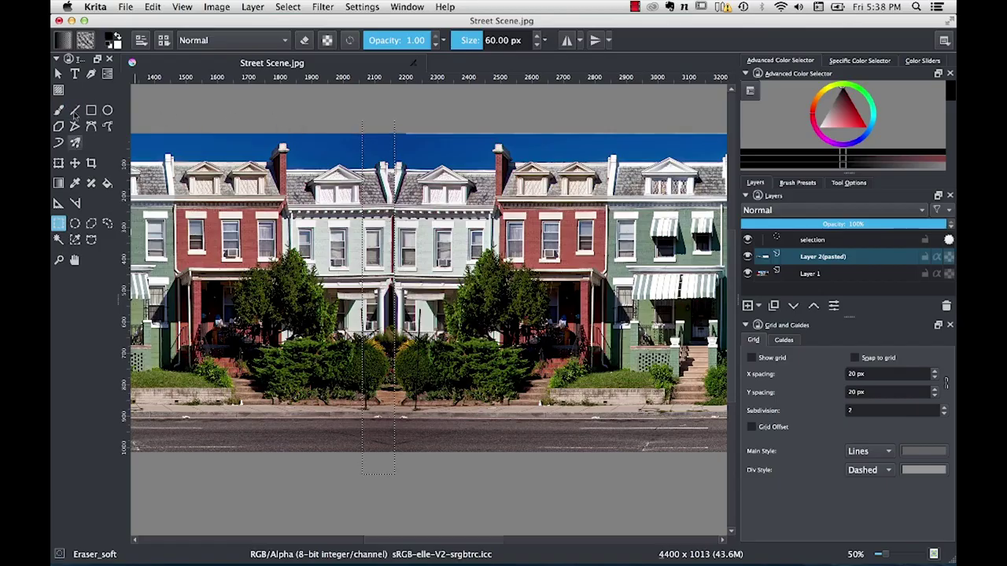
{"action": "left_click", "coordinate": [297, 104]}
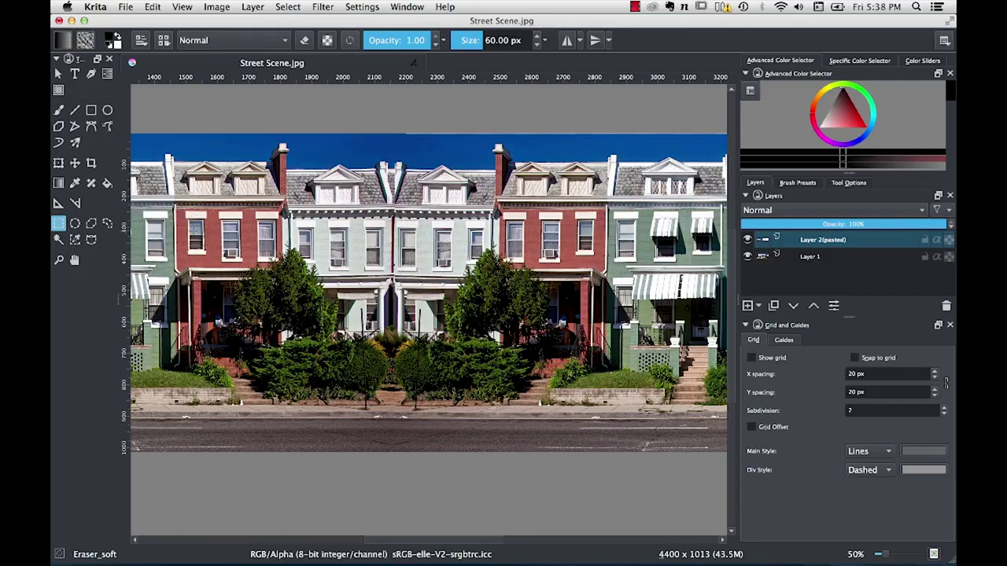
Move Layer 2(pasted) slightly left to close the centre seam, then zoom in to inspect the roofline.
{"action": "left_click", "coordinate": [75, 163]}
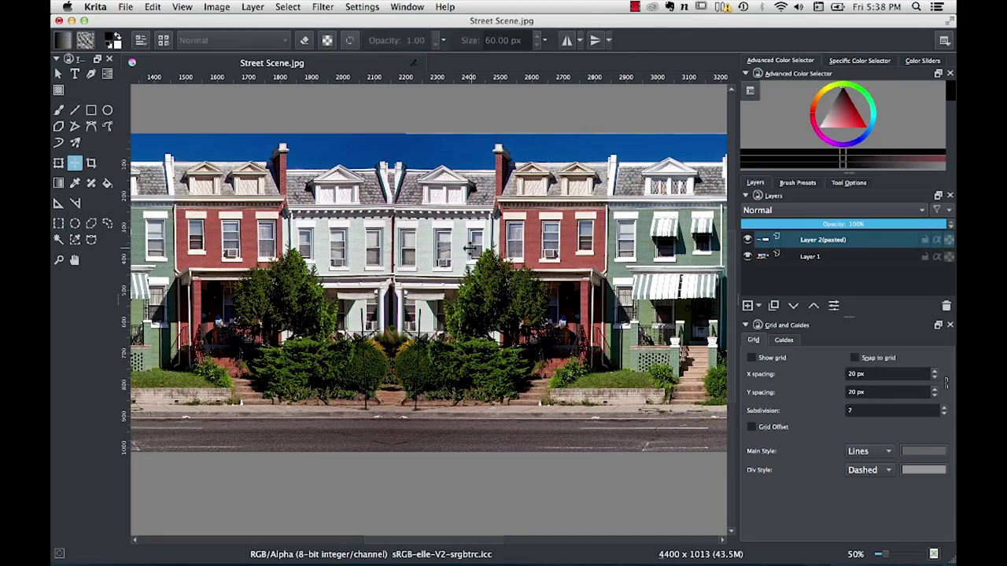
{"action": "left_click_drag", "start_coordinate": [438, 216], "coordinate": [420, 213]}
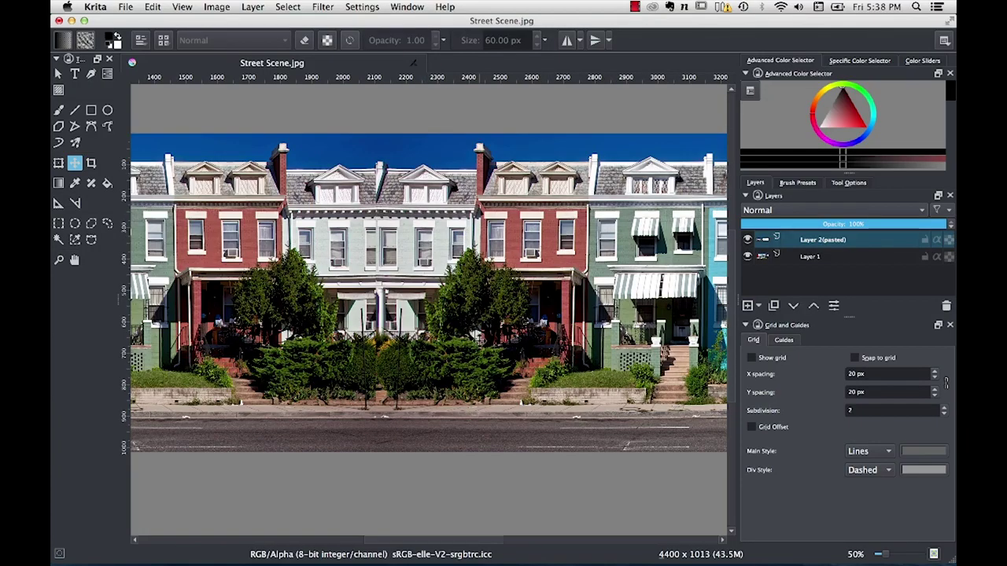
{"action": "key", "text": "plus"}
{"action": "key", "text": "plus"}
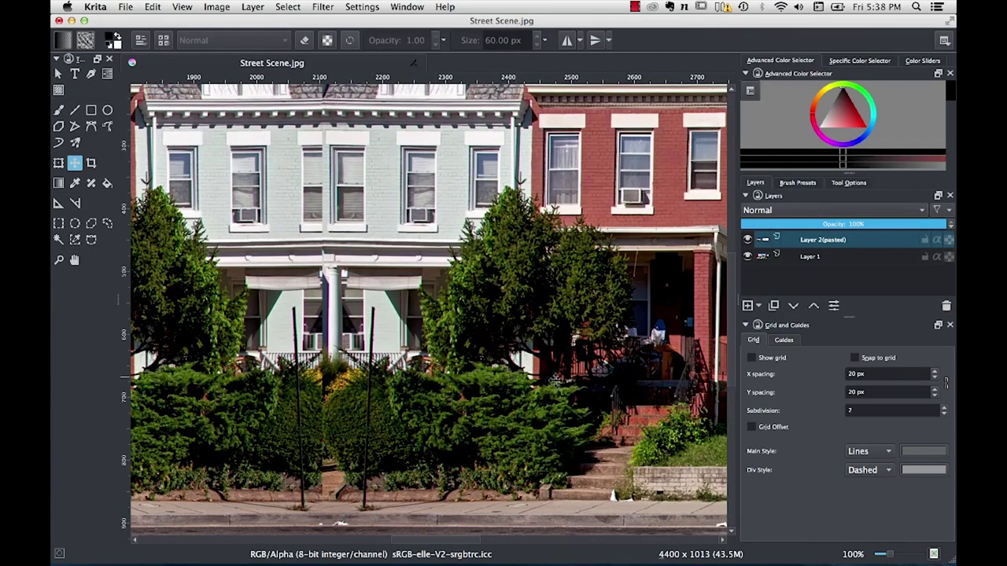
{"action": "left_click_drag", "start_coordinate": [414, 201], "coordinate": [458, 302]}
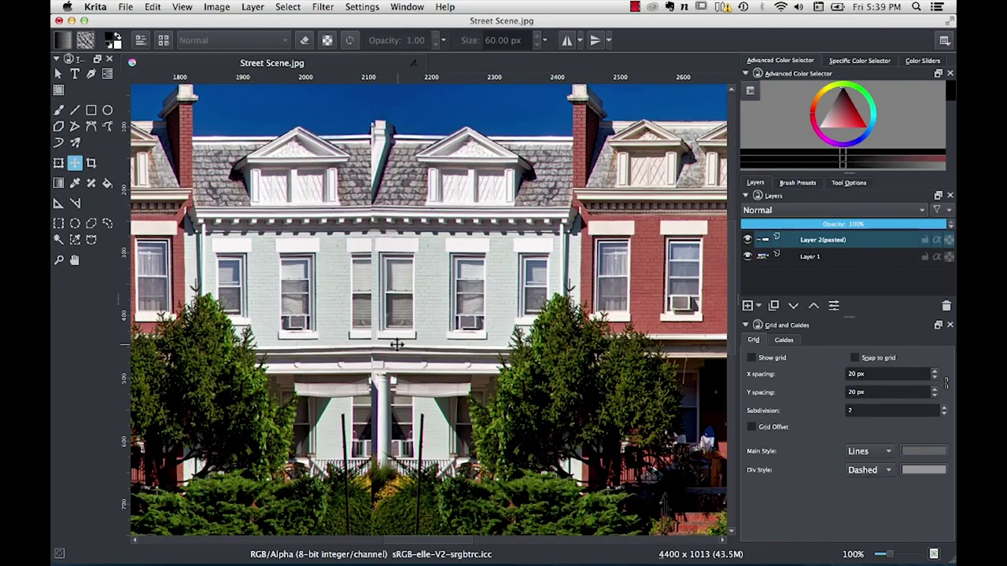
Select and delete the thin seam strip between the middle windows, deselect, and zoom out to 67%.
{"action": "left_click", "coordinate": [58, 223]}
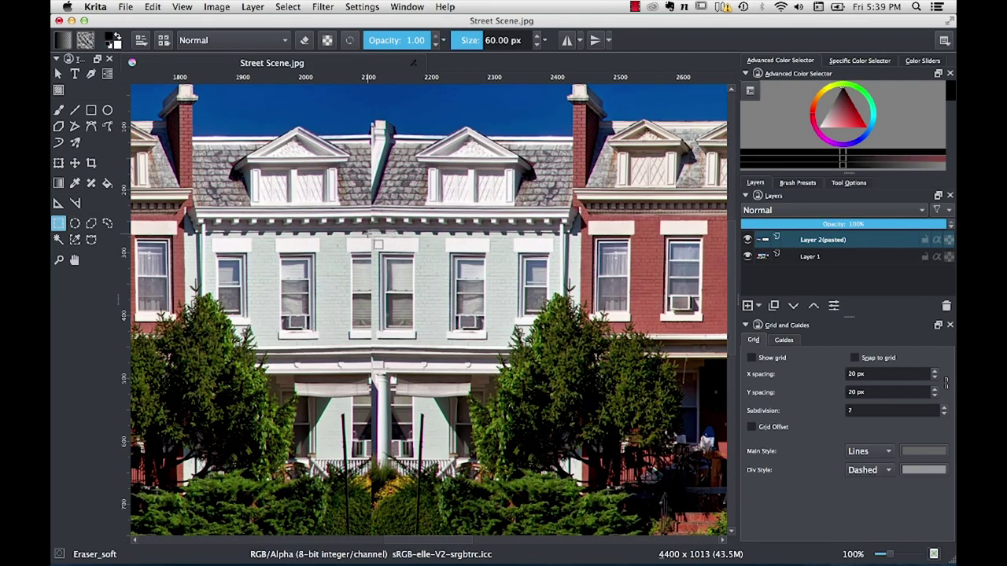
{"action": "left_click_drag", "start_coordinate": [377, 244], "coordinate": [382, 347]}
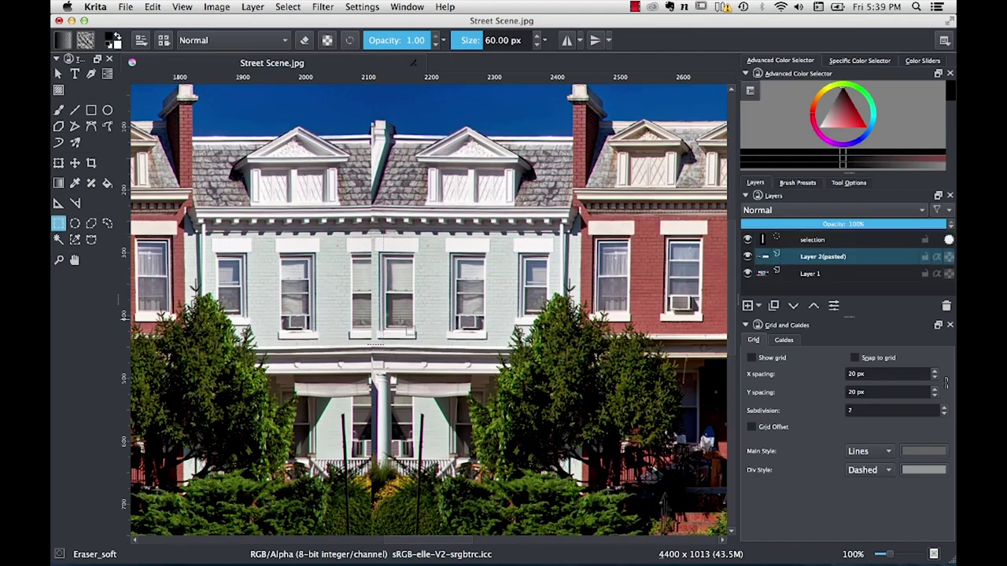
{"action": "key", "text": "Delete"}
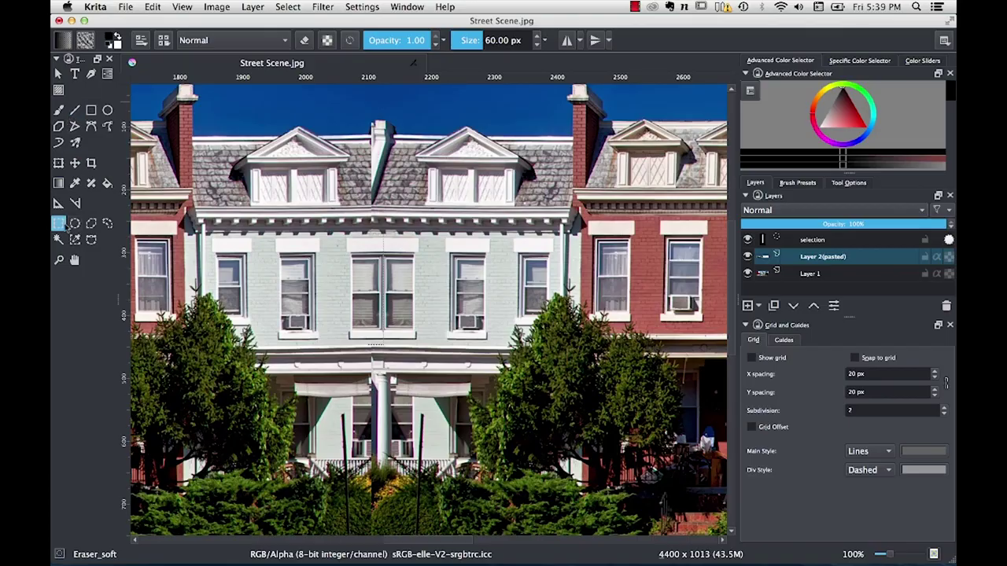
{"action": "left_click", "coordinate": [349, 93]}
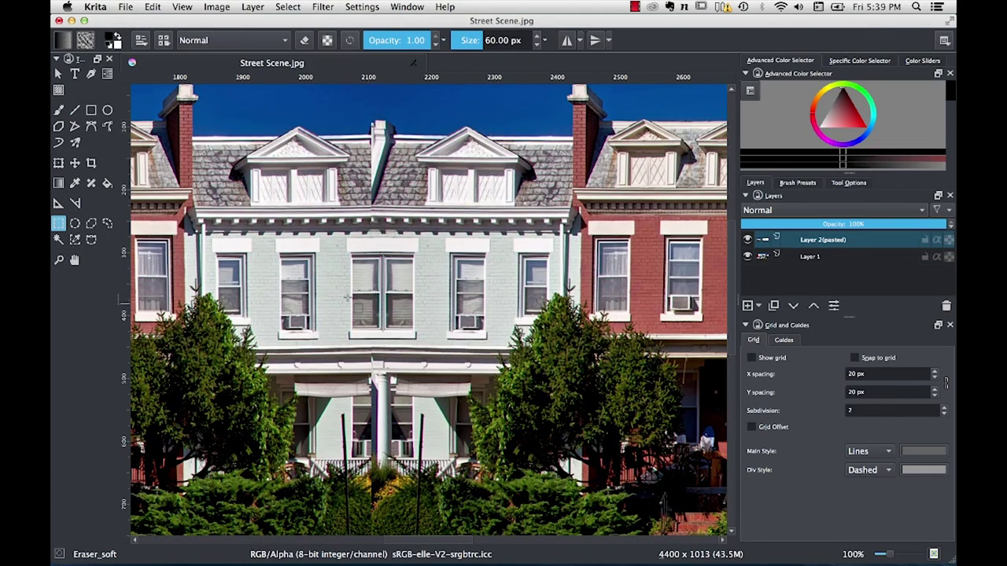
{"action": "key", "text": "minus"}
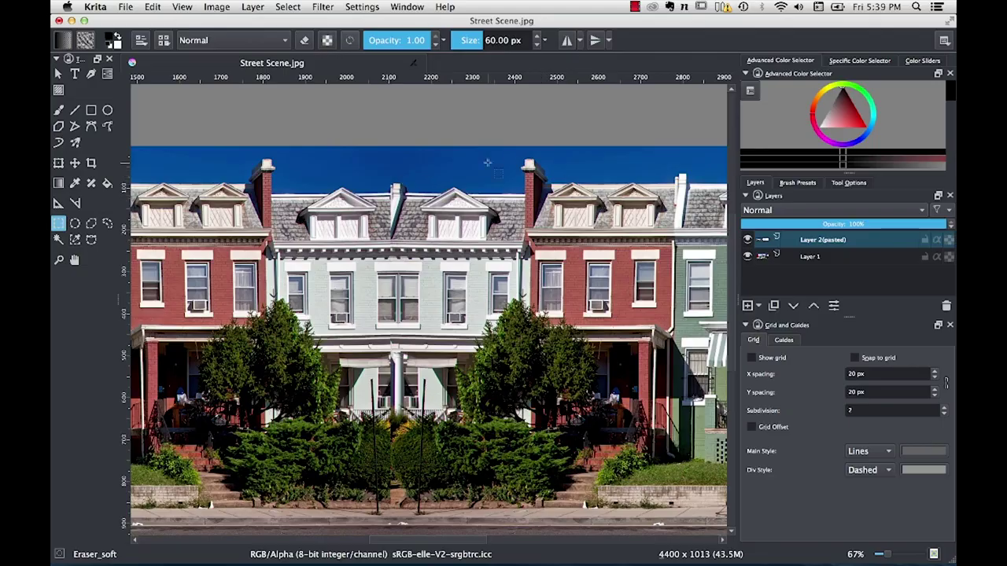
Hide and reshow Layer 2(pasted) to compare it against the original layer.
{"action": "mouse_move", "coordinate": [815, 246]}
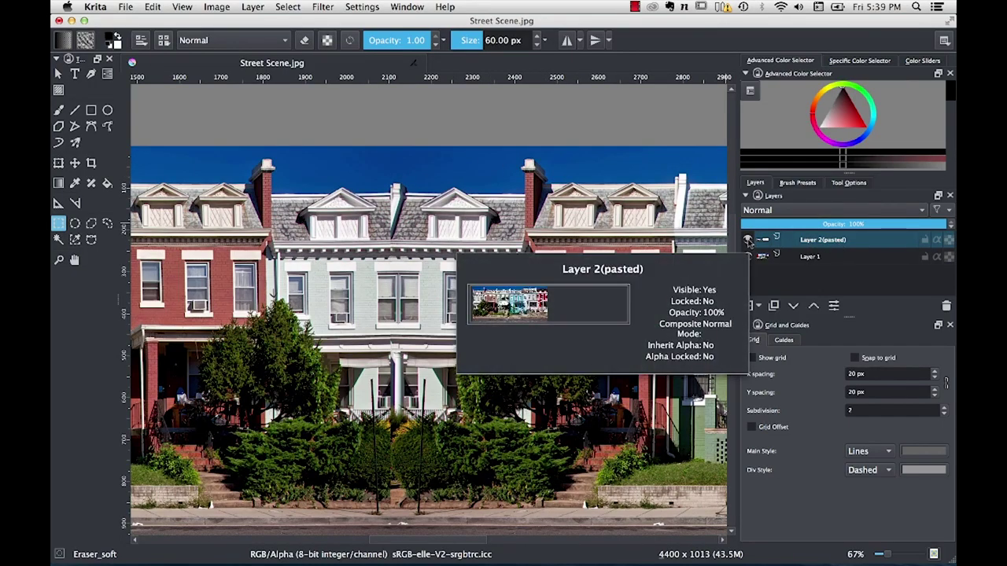
{"action": "left_click", "coordinate": [747, 241]}
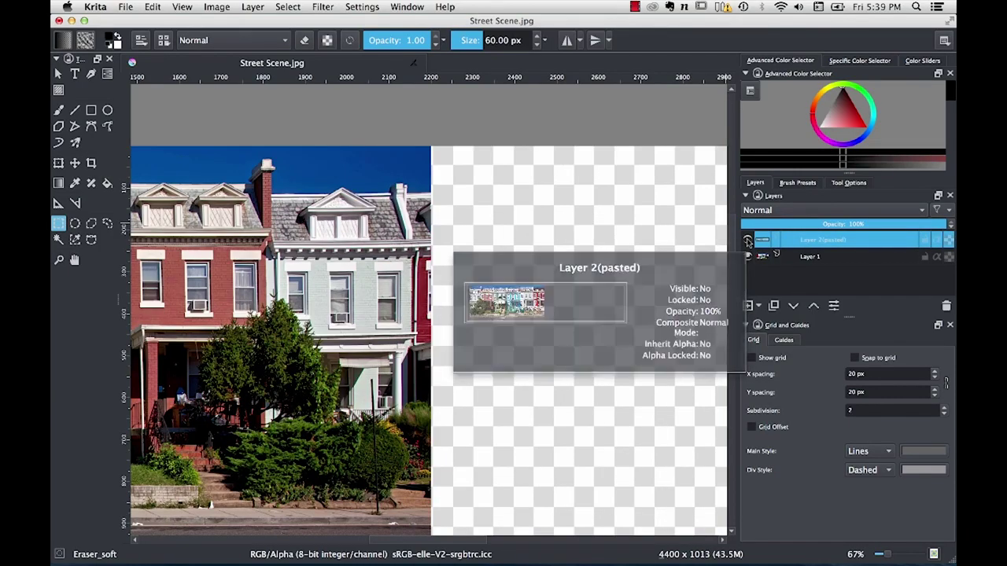
{"action": "left_click", "coordinate": [747, 241]}
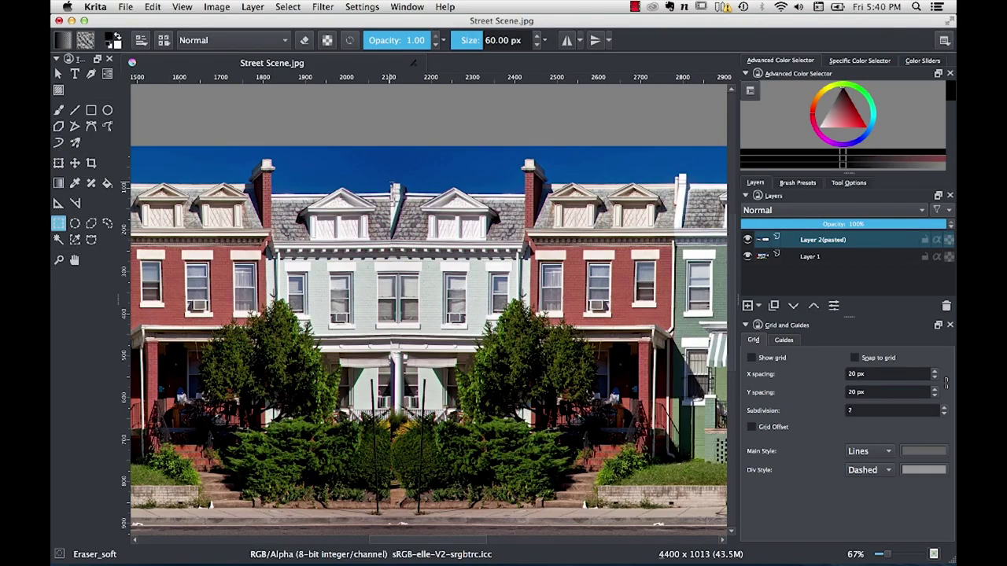
Delete the pasted layer's pixels around the central chimney, then deselect.
{"action": "key", "text": "ctrl+a"}
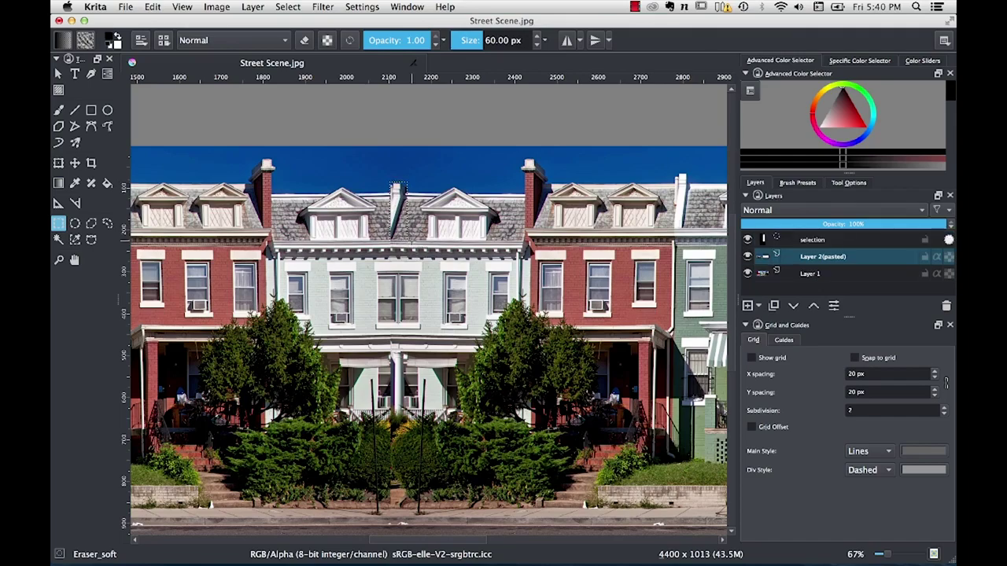
{"action": "key", "text": "Delete"}
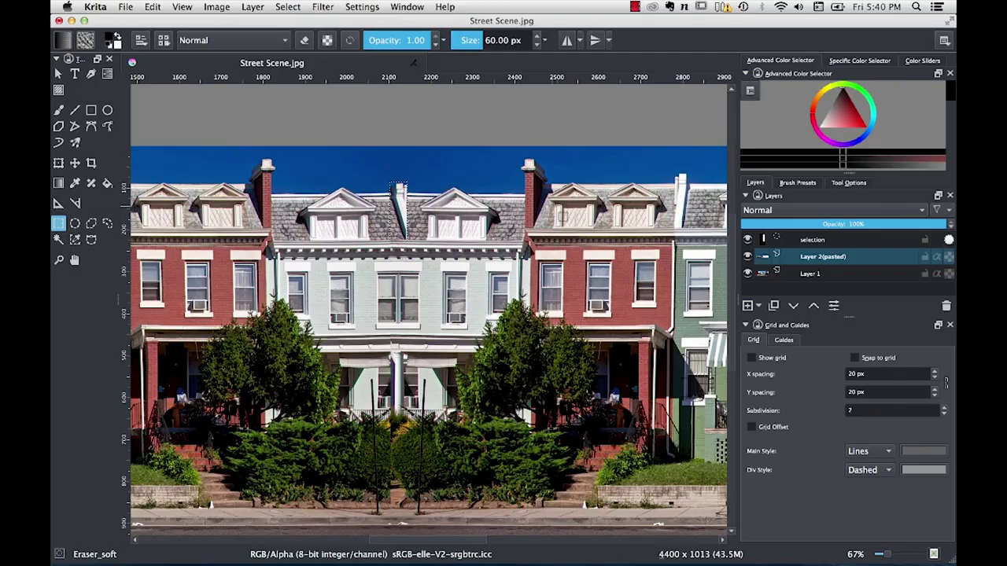
{"action": "left_click", "coordinate": [152, 6]}
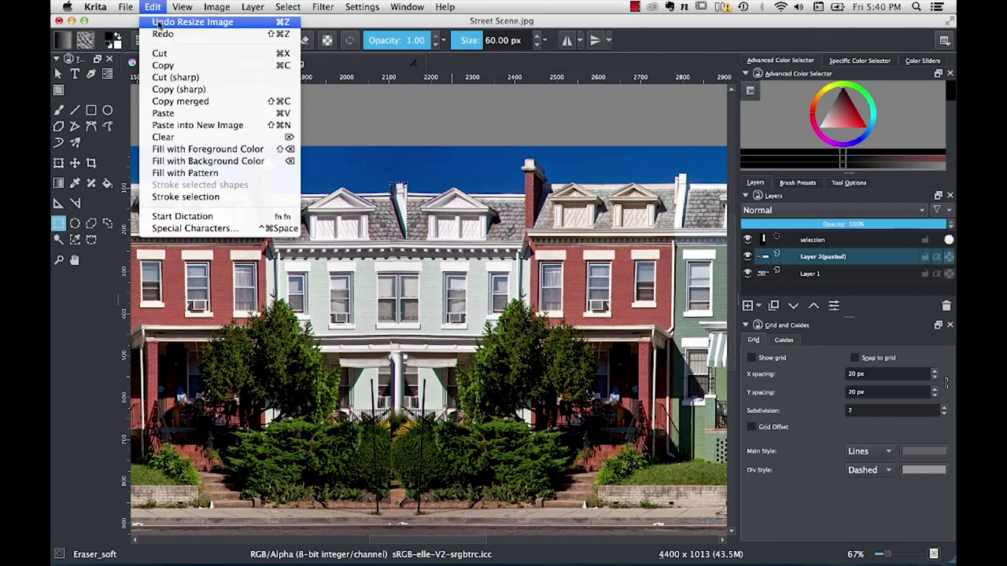
{"action": "left_click", "coordinate": [151, 8]}
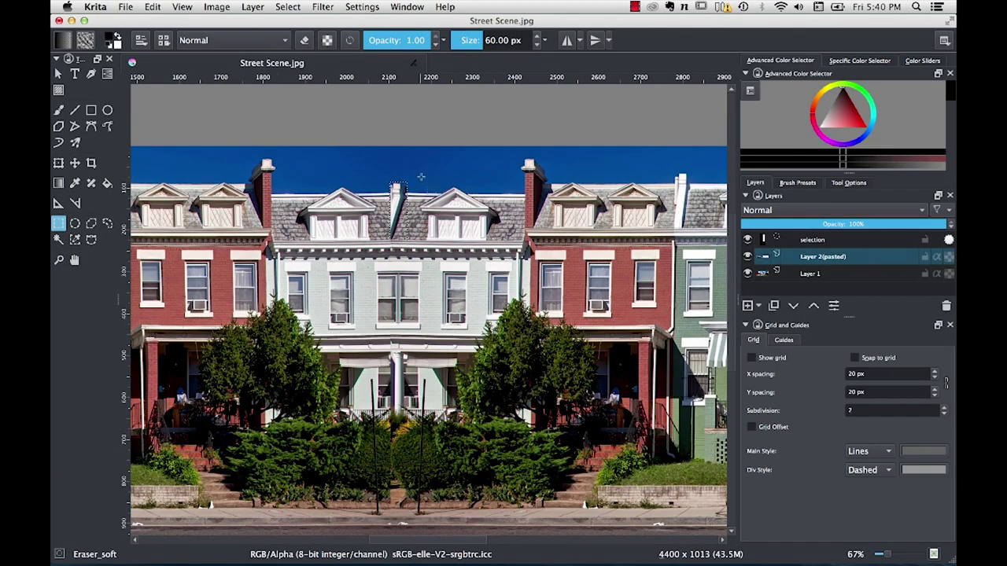
{"action": "key", "text": "super+shift+a"}
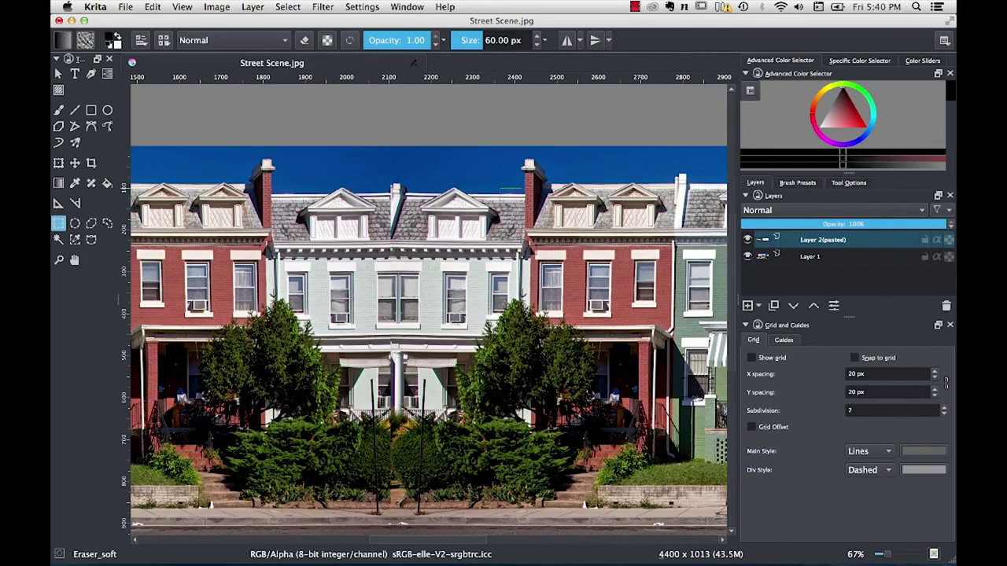
Copy the chimney area and paste it as a new layer, Layer 3(pasted).
{"action": "left_click_drag", "start_coordinate": [500, 189], "coordinate": [537, 260]}
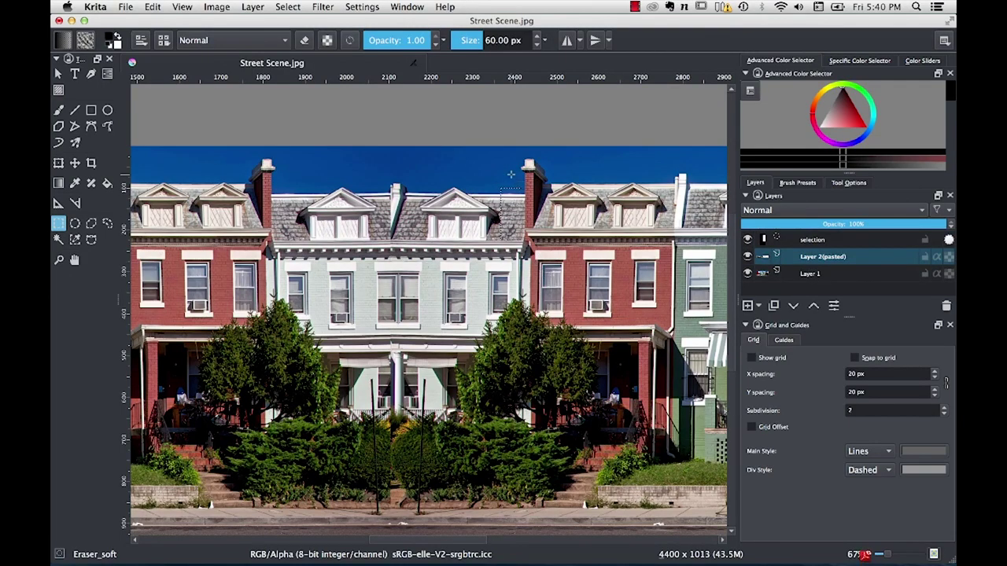
{"action": "left_click", "coordinate": [153, 6]}
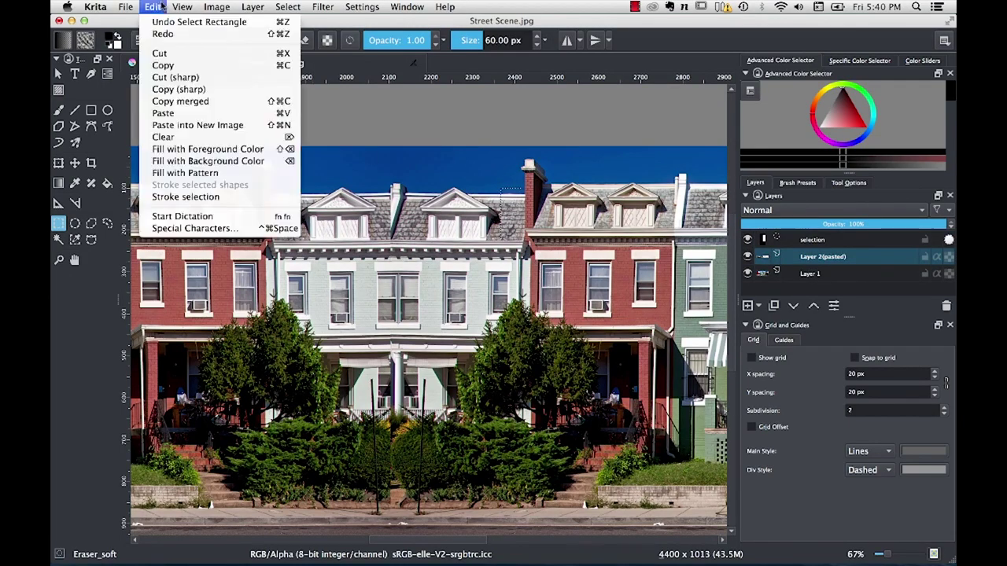
{"action": "left_click", "coordinate": [156, 63]}
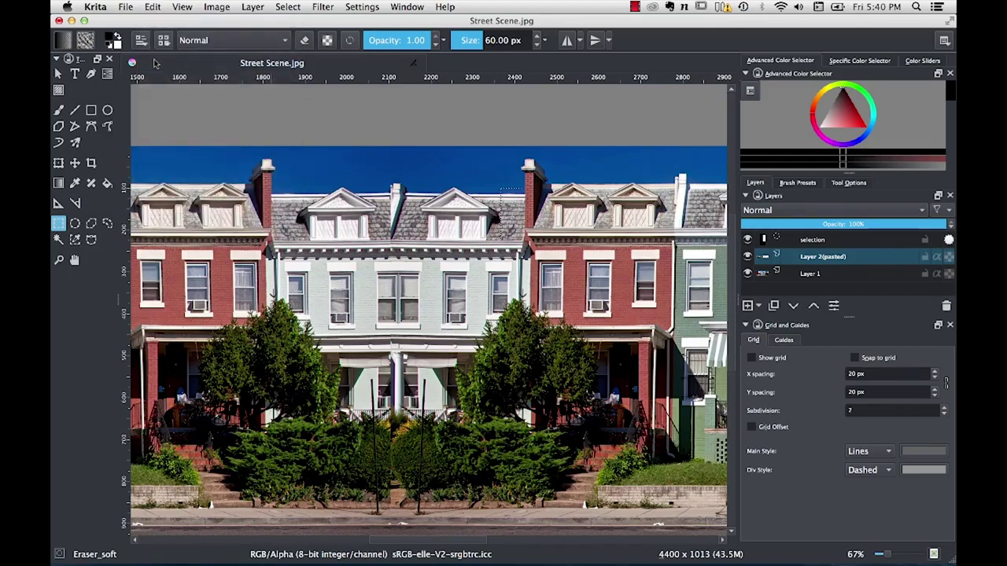
{"action": "left_click", "coordinate": [152, 7]}
{"action": "left_click", "coordinate": [160, 113]}
Deselect and drag the pasted chimney left onto the middle house's roofline.
{"action": "left_click", "coordinate": [75, 164]}
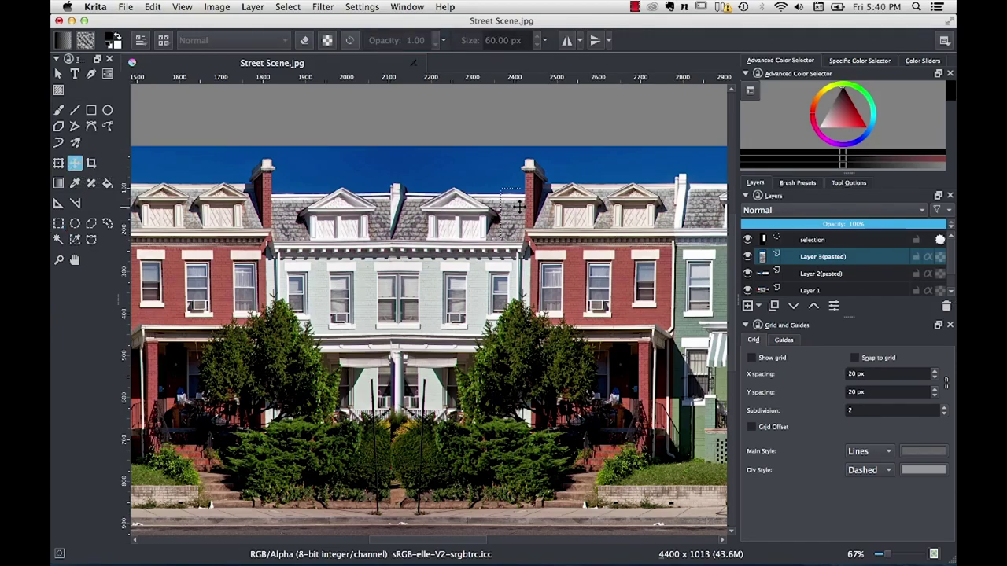
{"action": "left_click", "coordinate": [288, 6]}
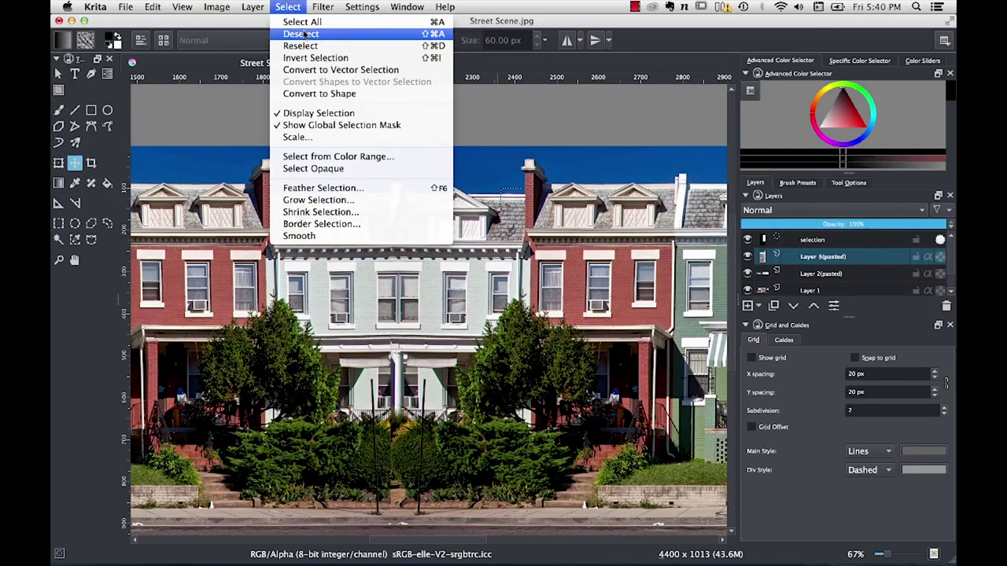
{"action": "left_click", "coordinate": [300, 34]}
{"action": "left_click_drag", "start_coordinate": [518, 210], "coordinate": [396, 214]}
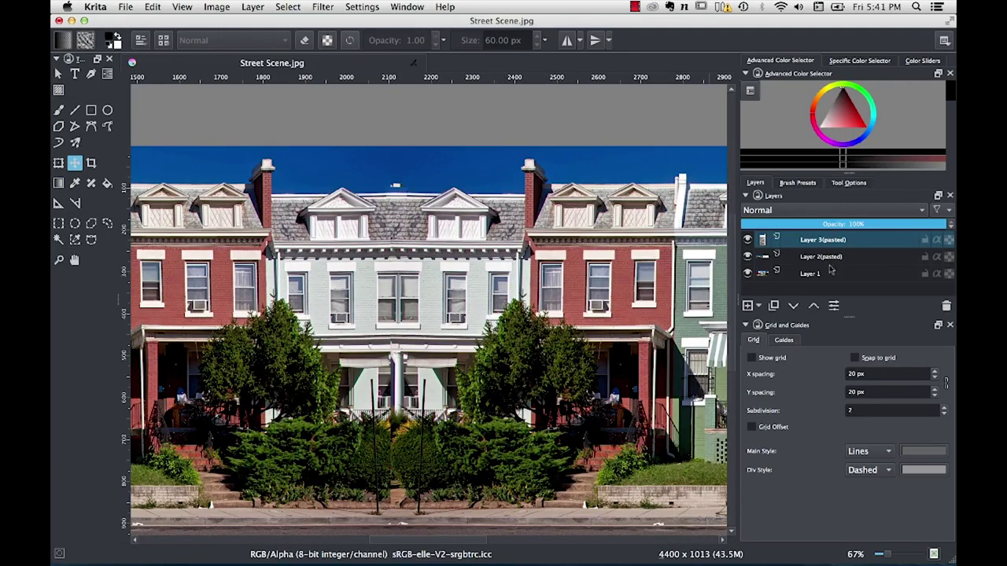
Copy a small sky patch above the roof from Layer 2(pasted) and paste it as a new layer.
{"action": "left_click", "coordinate": [789, 254]}
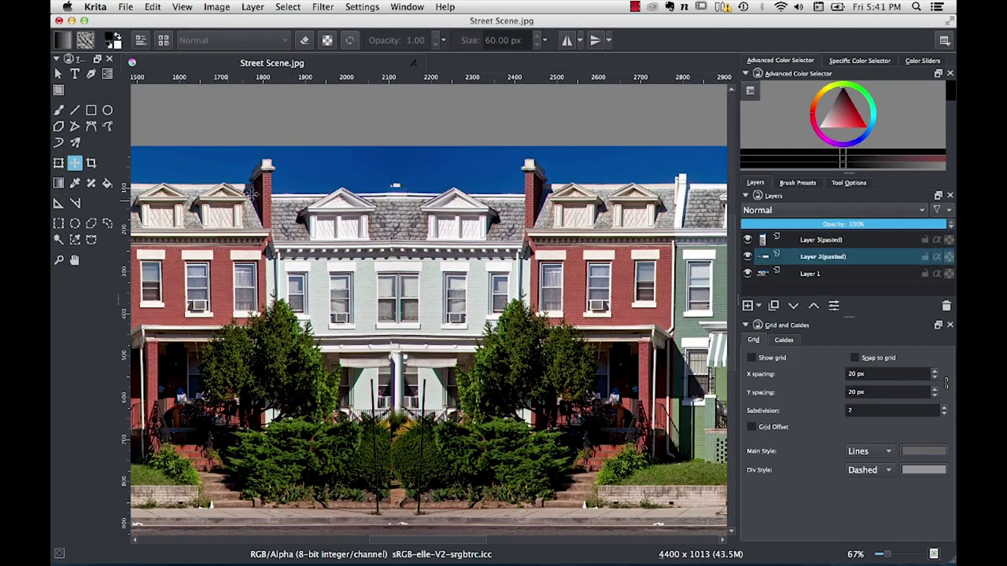
{"action": "left_click", "coordinate": [58, 223]}
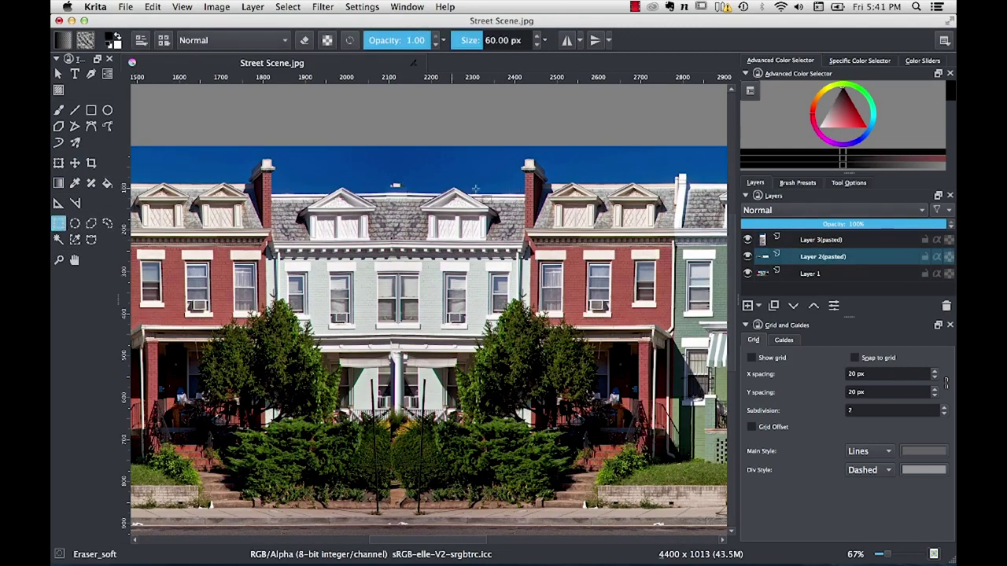
{"action": "left_click_drag", "start_coordinate": [425, 185], "coordinate": [441, 191]}
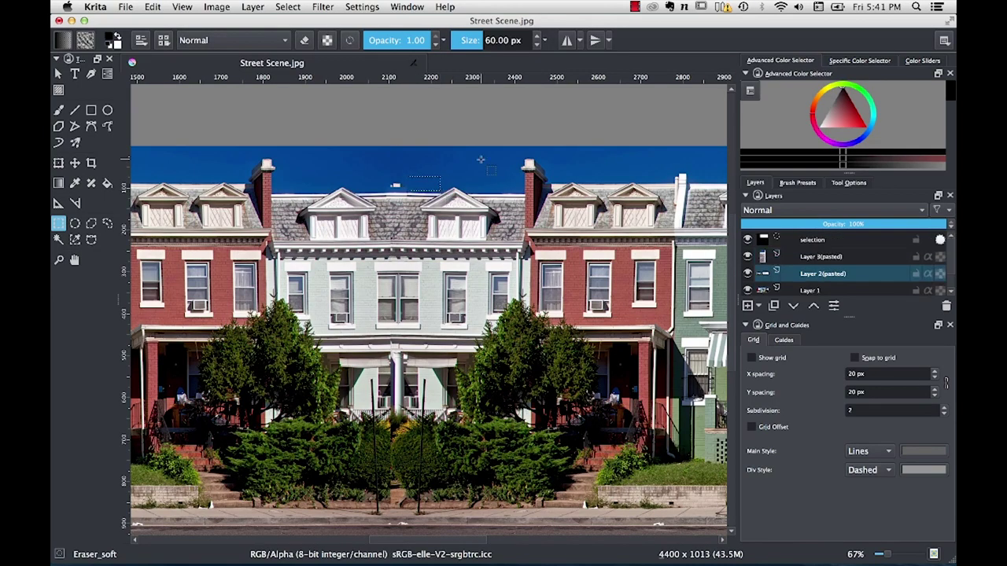
{"action": "left_click", "coordinate": [153, 6]}
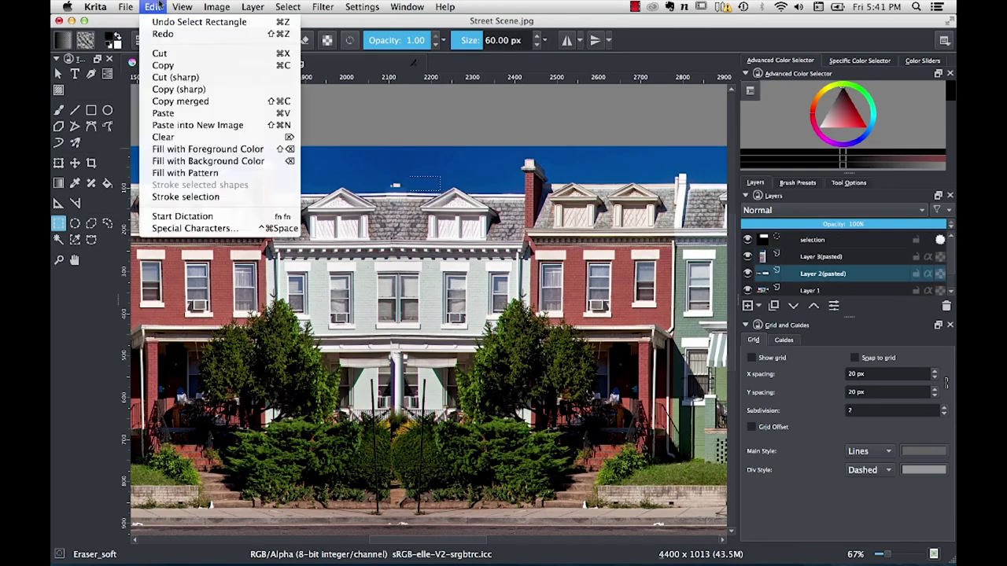
{"action": "left_click", "coordinate": [172, 66]}
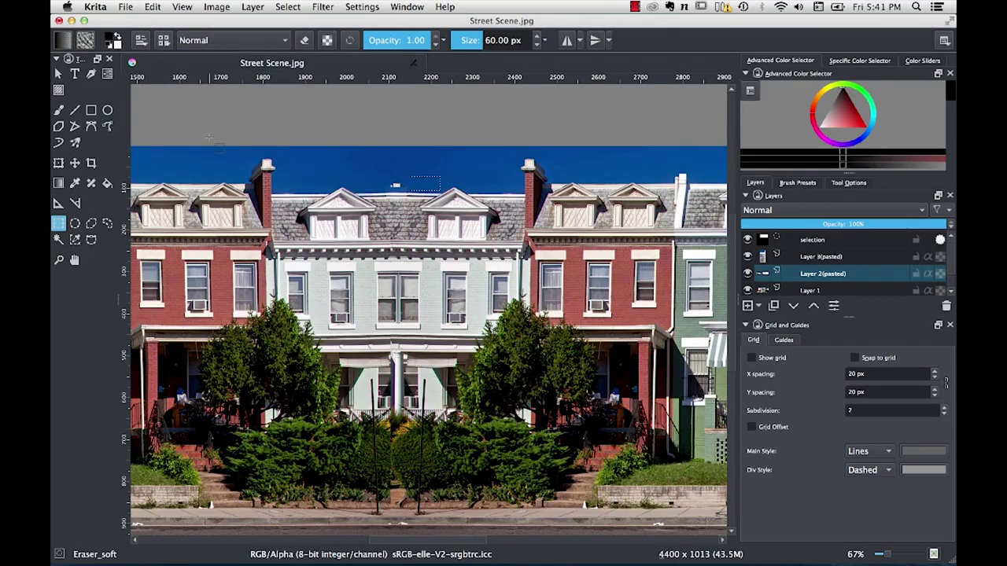
{"action": "key", "text": "super+v"}
Clear the selected area, shift the sky patch over the roofline, and drag Layer 4(pasted) to the top.
{"action": "left_click", "coordinate": [152, 6]}
{"action": "left_click", "coordinate": [172, 137]}
{"action": "left_click", "coordinate": [75, 163]}
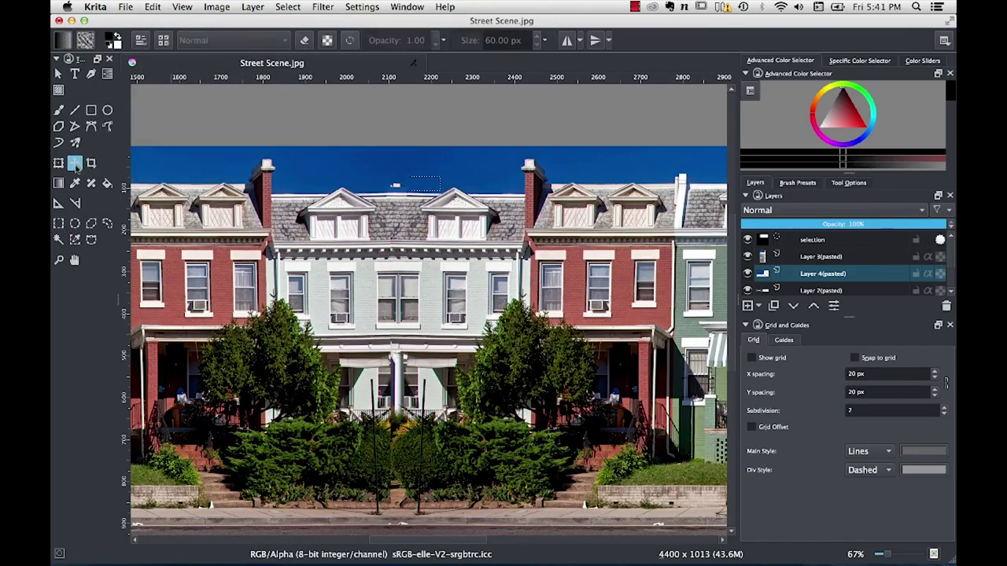
{"action": "left_click_drag", "start_coordinate": [434, 185], "coordinate": [405, 187]}
{"action": "left_click_drag", "start_coordinate": [823, 273], "coordinate": [831, 250]}
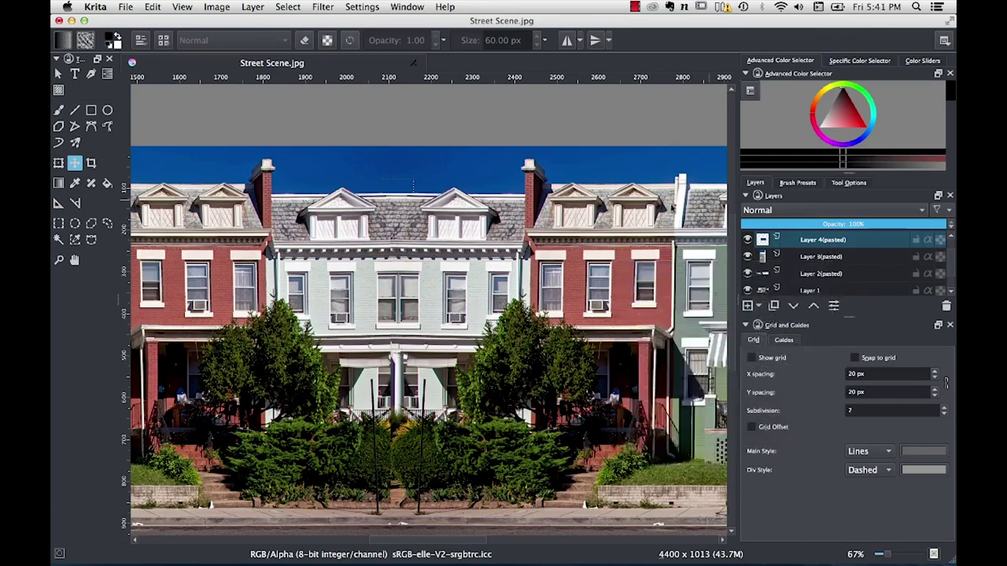
{"action": "mouse_move", "coordinate": [837, 264]}
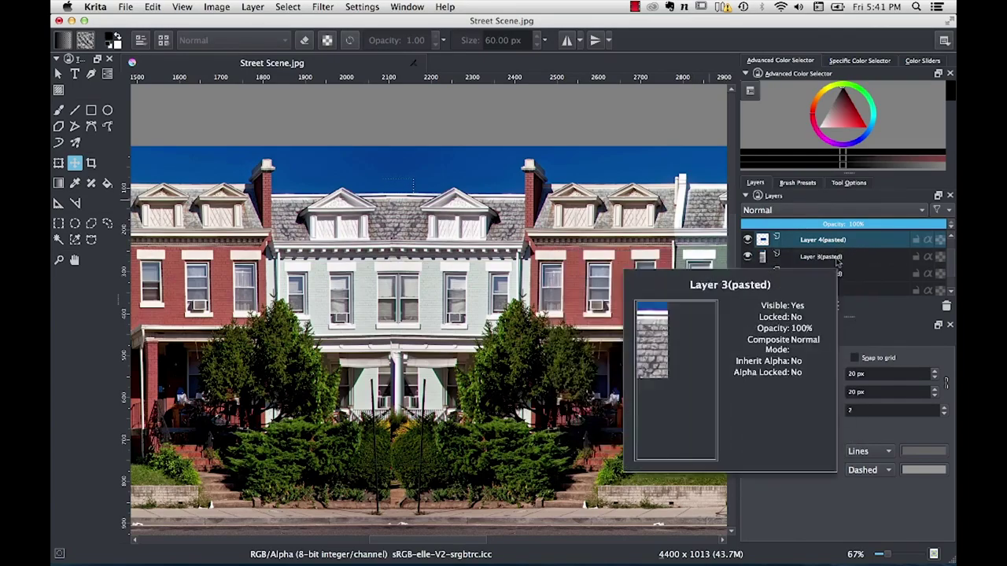
{"action": "left_click", "coordinate": [288, 7]}
Deselect and zoom out to 17% to show the whole panorama and its transparent right strip.
{"action": "left_click", "coordinate": [302, 35]}
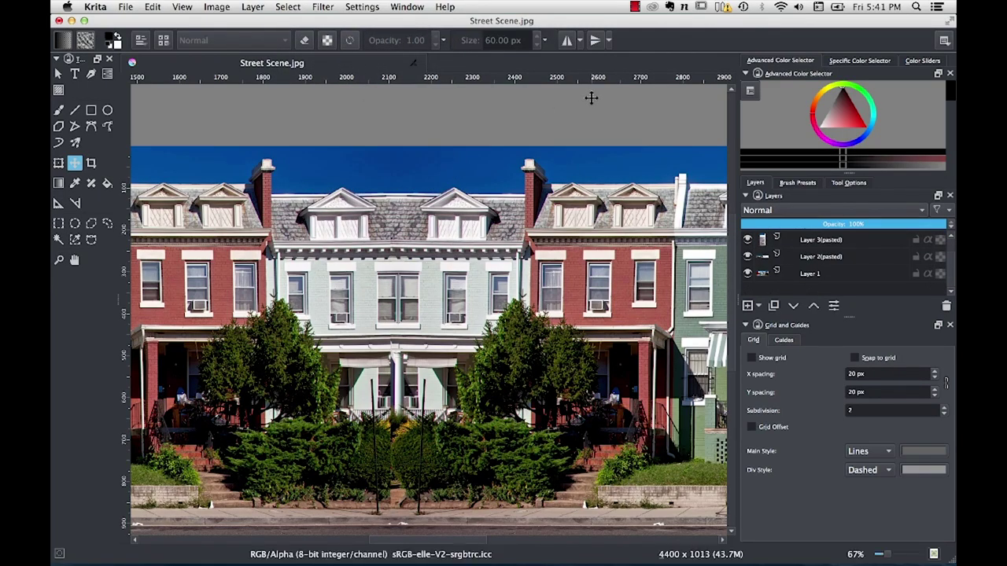
{"action": "key", "text": "minus"}
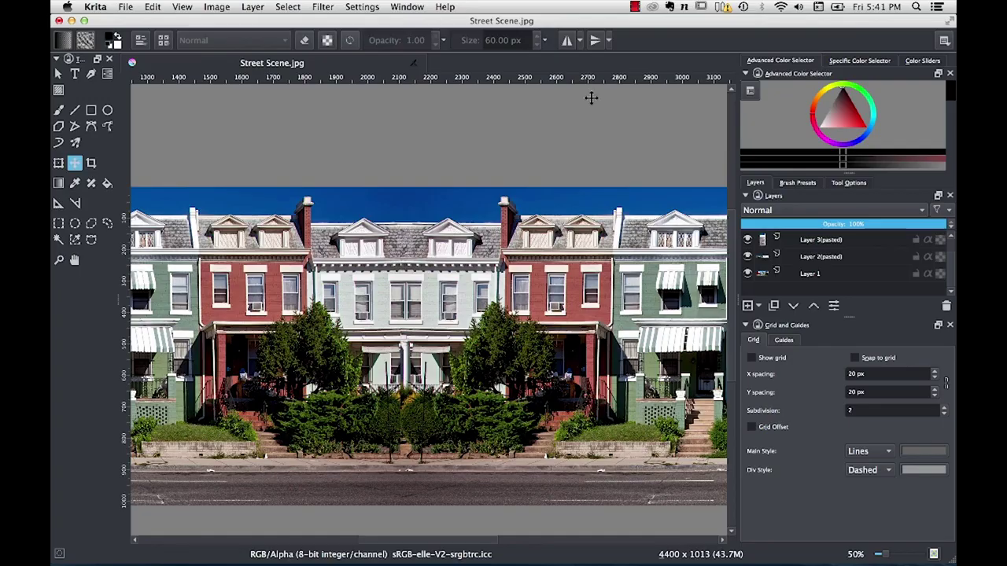
{"action": "key", "text": "minus"}
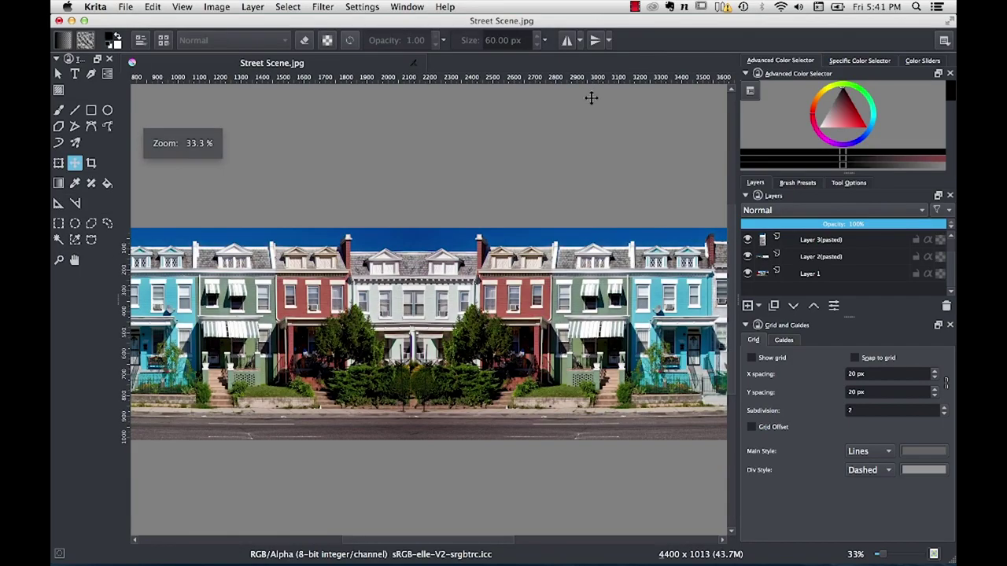
{"action": "key", "text": "minus"}
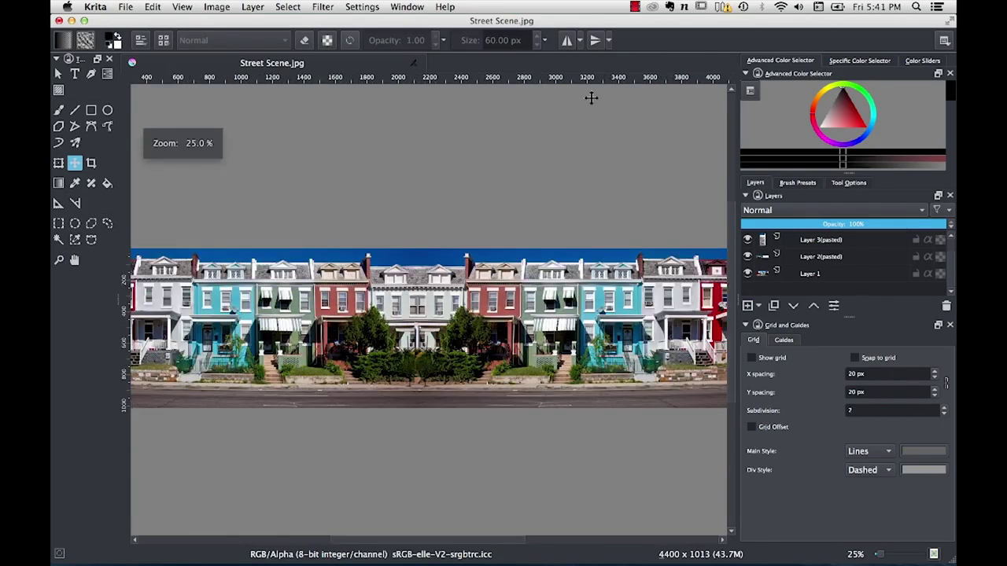
{"action": "key", "text": "minus"}
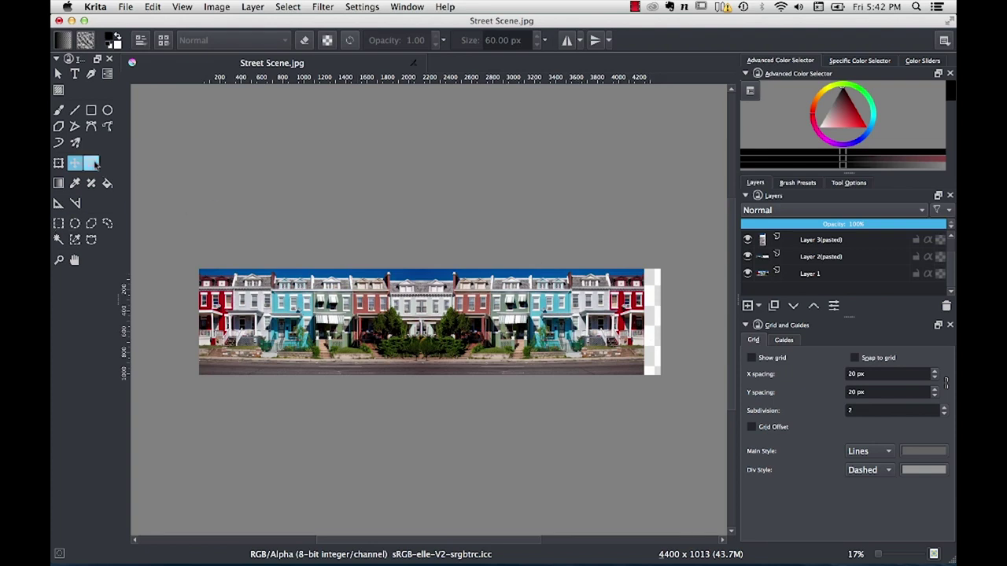
Crop the canvas to 4238 × 1013 px, trimming the transparent strip on the right.
{"action": "left_click", "coordinate": [94, 164]}
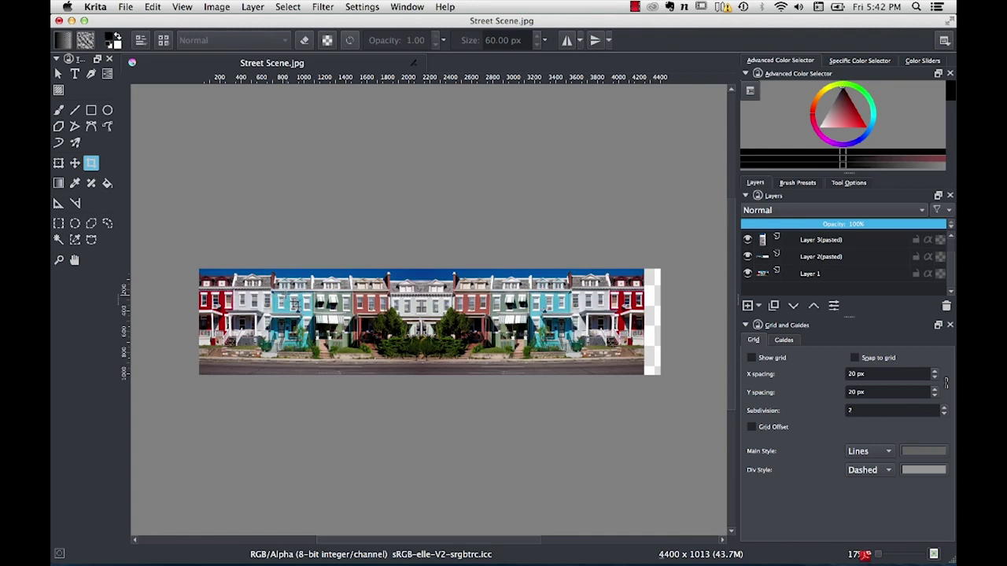
{"action": "left_click", "coordinate": [286, 295]}
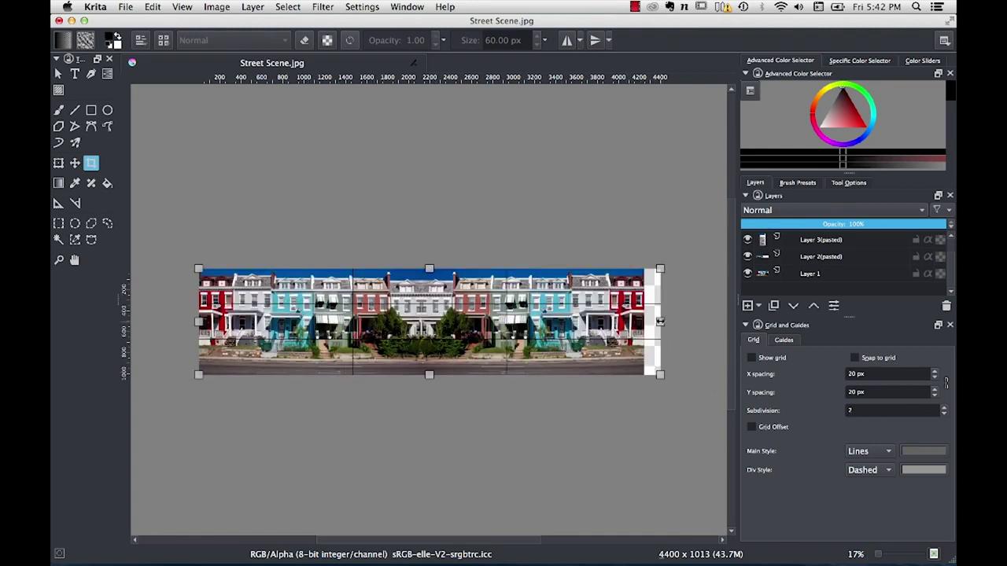
{"action": "left_click_drag", "start_coordinate": [660, 322], "coordinate": [643, 328]}
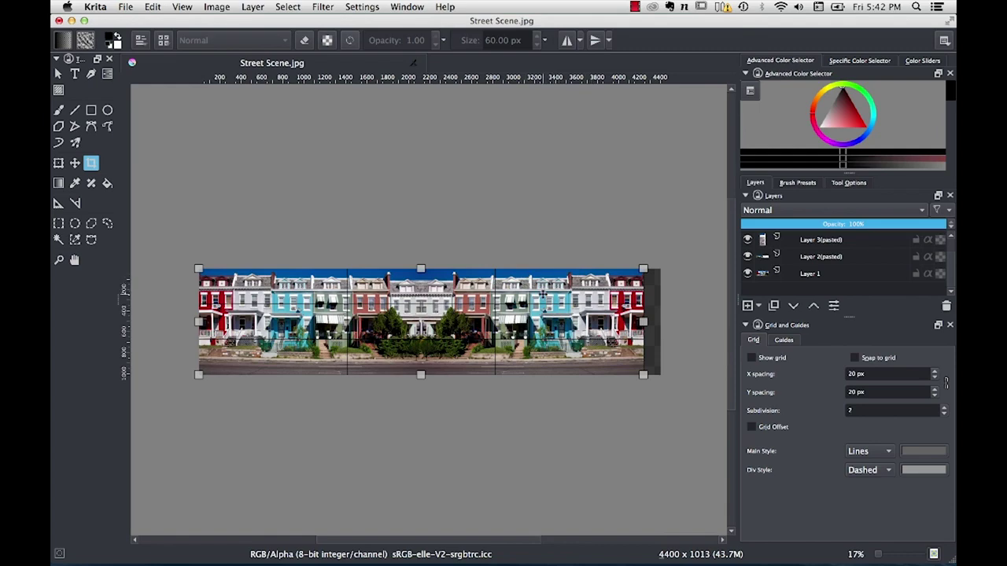
{"action": "key", "text": "Return"}
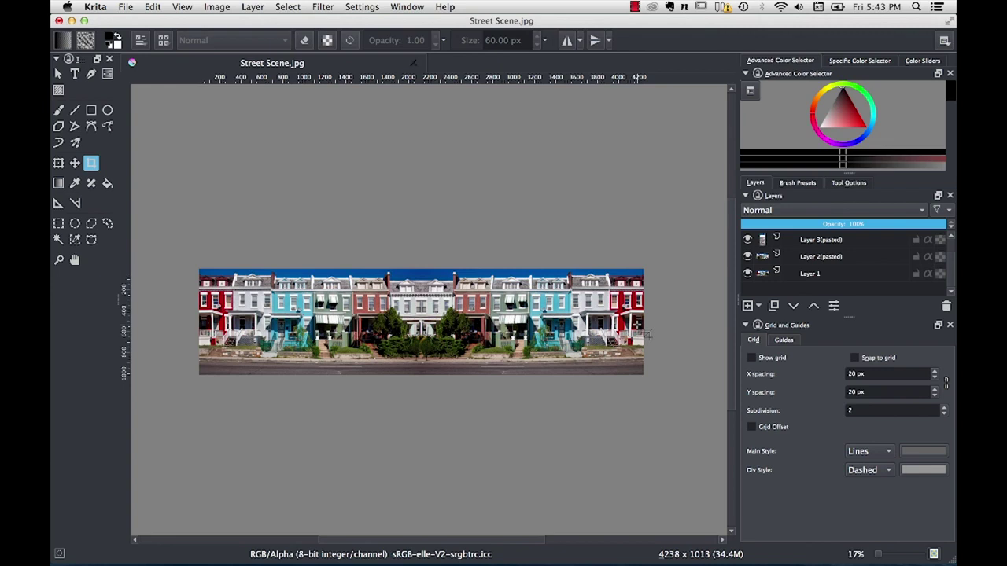
Offset the image by X 2119 px and Y 0 px, wrapping the red houses to the centre.
{"action": "left_click", "coordinate": [224, 7]}
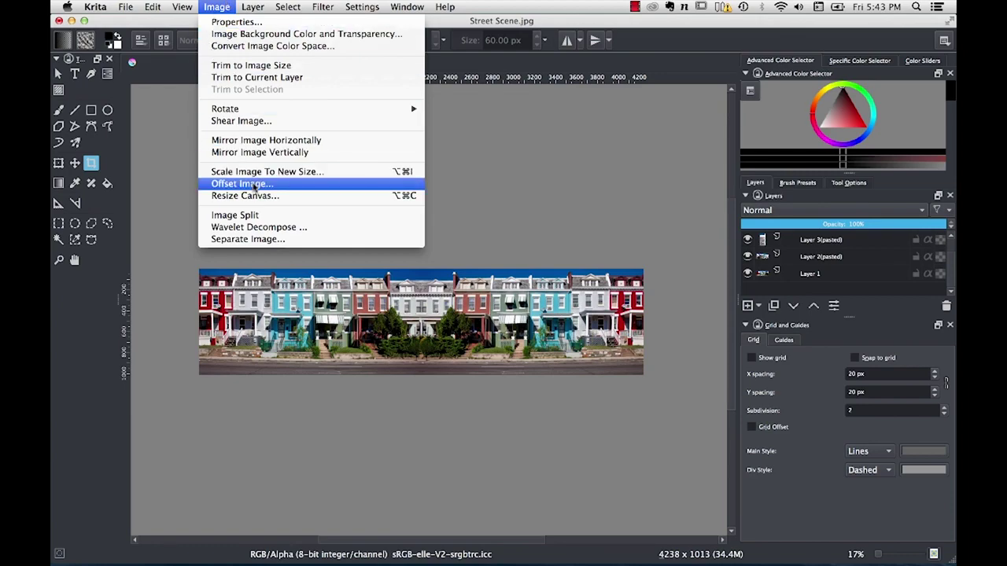
{"action": "left_click", "coordinate": [254, 186]}
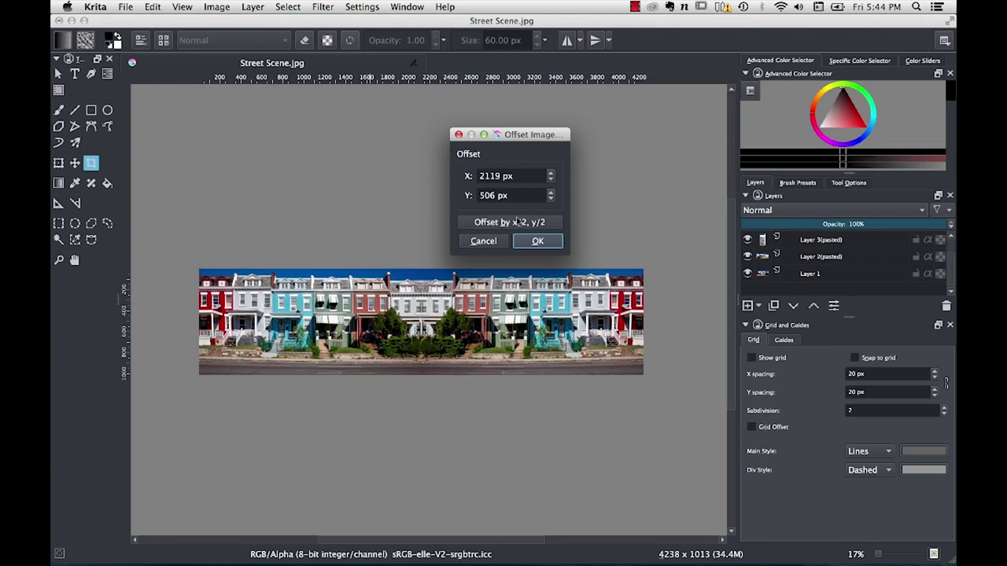
{"action": "double_click", "coordinate": [494, 195]}
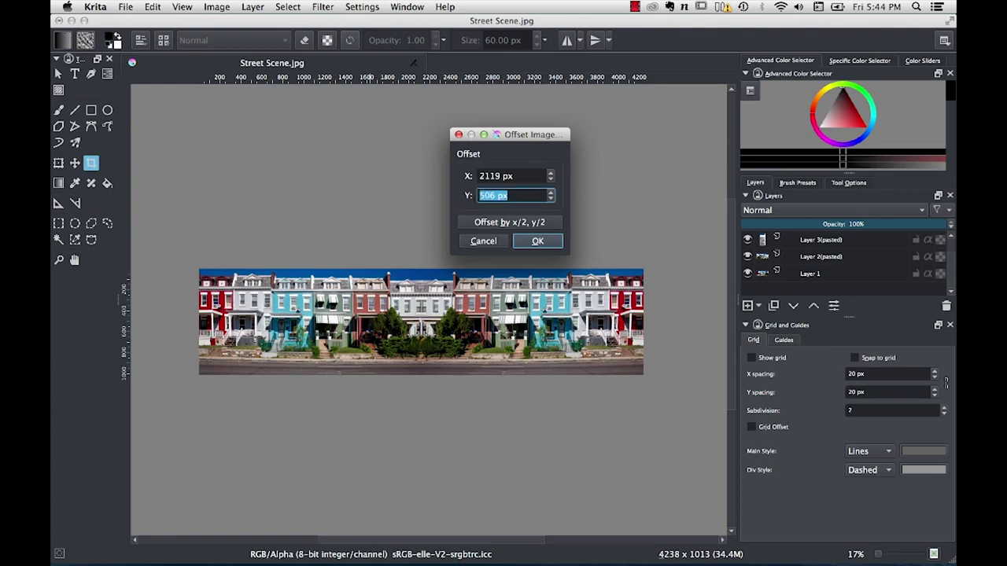
{"action": "type", "text": "0"}
{"action": "left_click", "coordinate": [537, 242]}
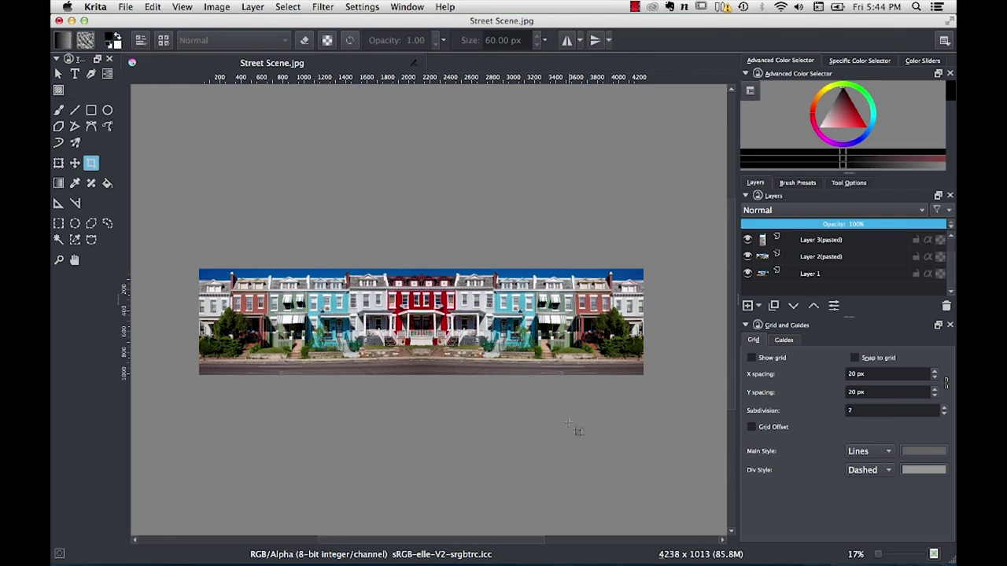
{"action": "key", "text": "plus"}
{"action": "key", "text": "plus"}
{"action": "key", "text": "plus"}
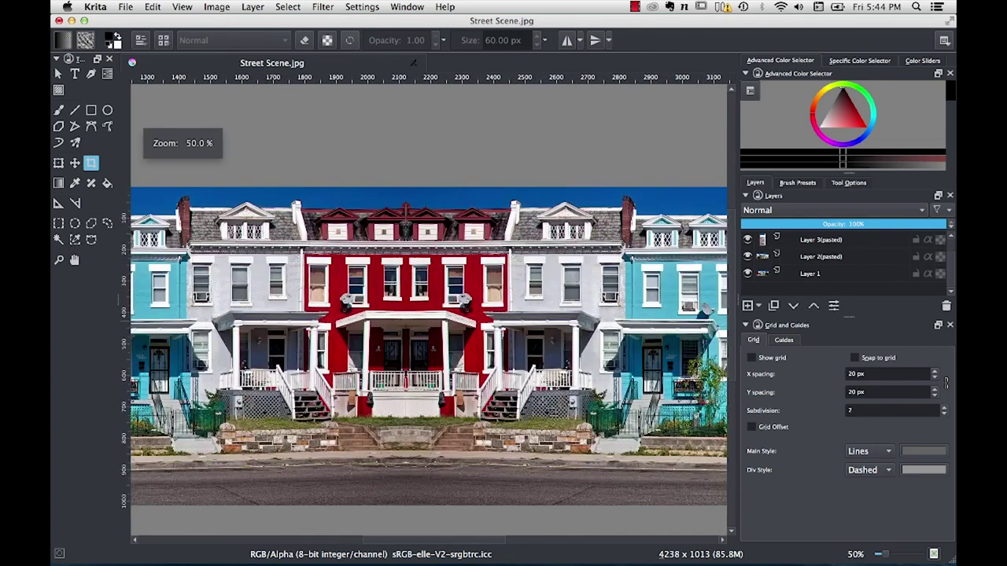
{"action": "key", "text": "plus"}
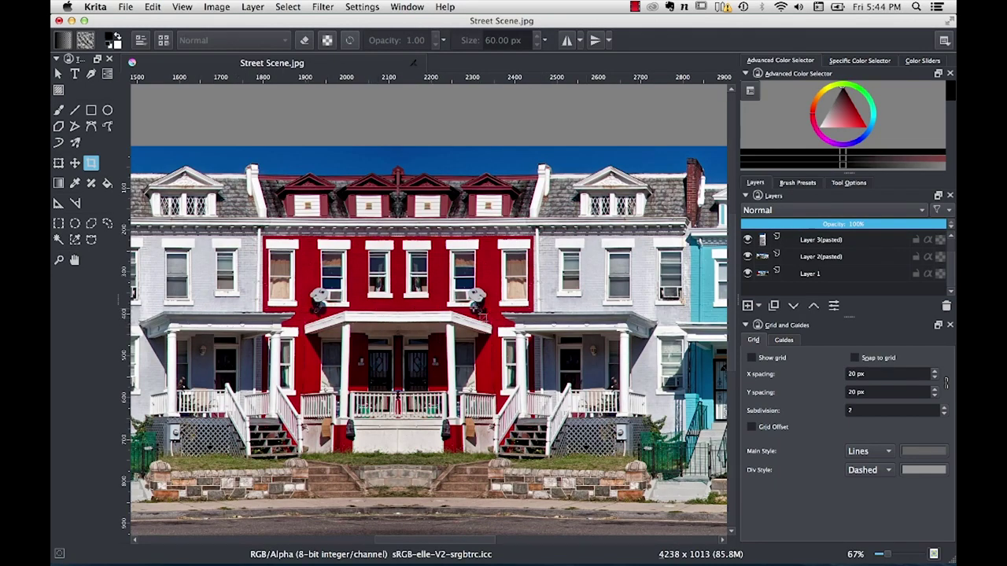
{"action": "scroll", "coordinate": [638, 301], "scroll_direction": "down", "scroll_amount": 5}
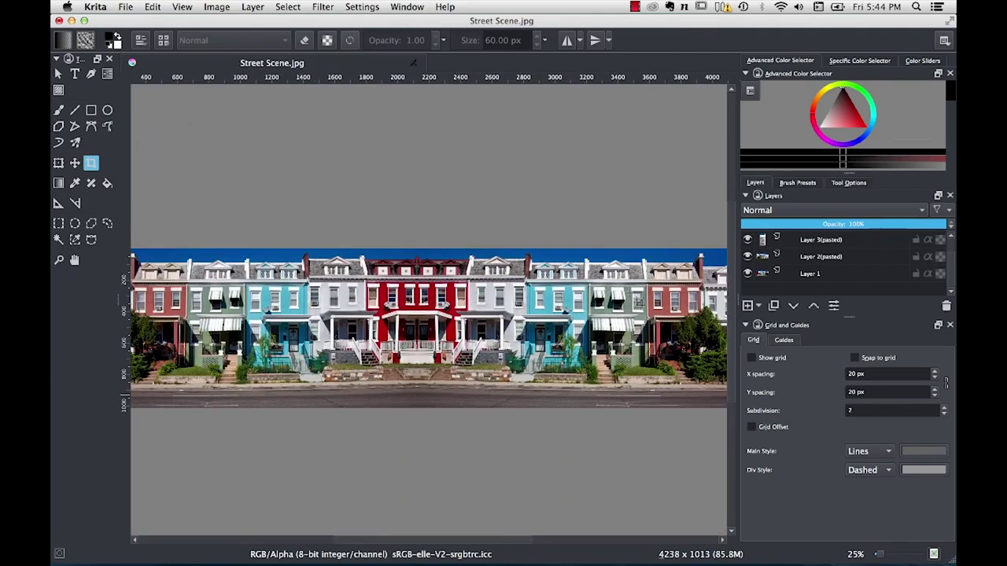
{"action": "key", "text": "minus"}
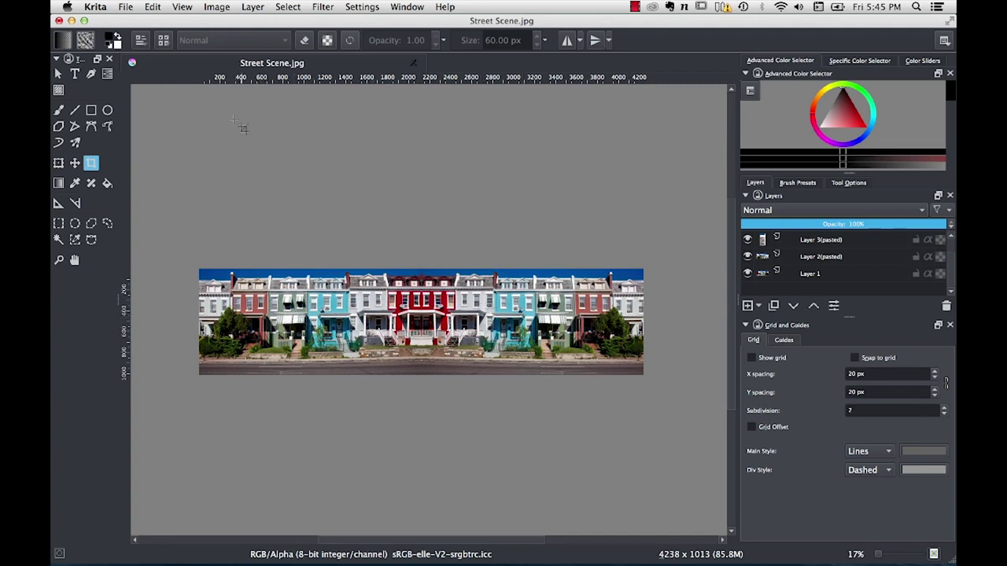
Apply a second Offset Image of X 2119 px, Y 0 px to recentre the trees.
{"action": "left_click", "coordinate": [211, 7]}
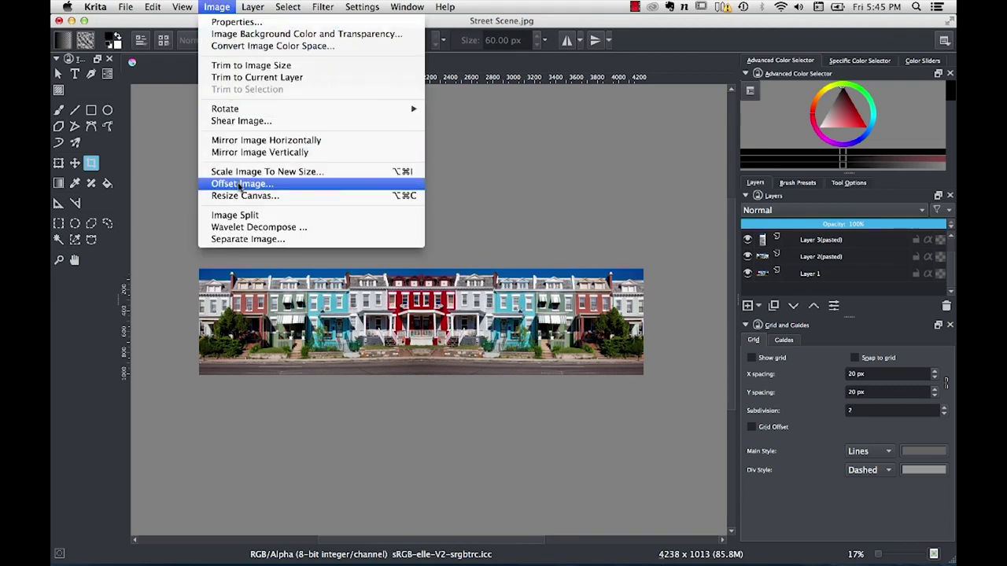
{"action": "left_click", "coordinate": [240, 184]}
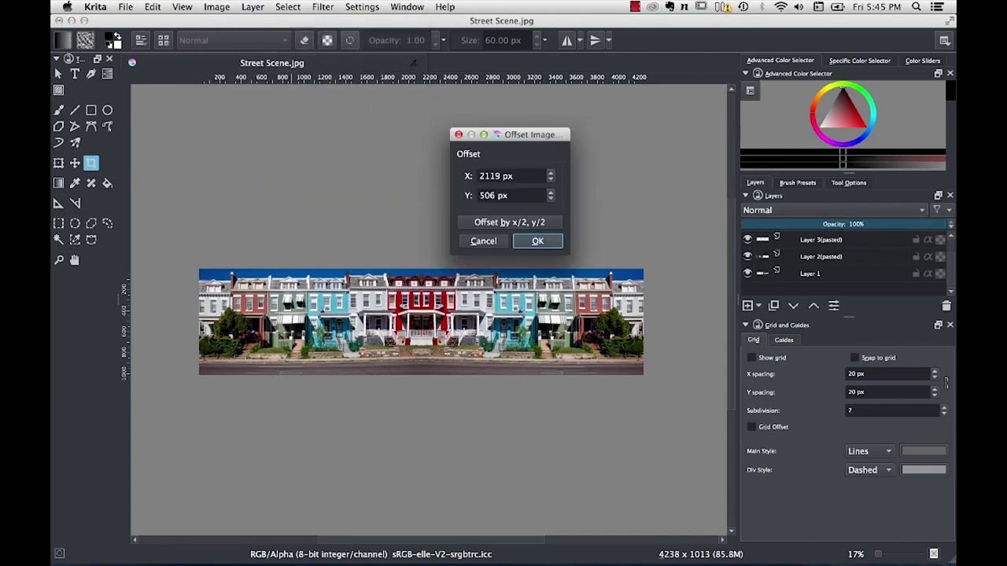
{"action": "left_click_drag", "start_coordinate": [515, 195], "coordinate": [468, 193]}
{"action": "type", "text": "0"}
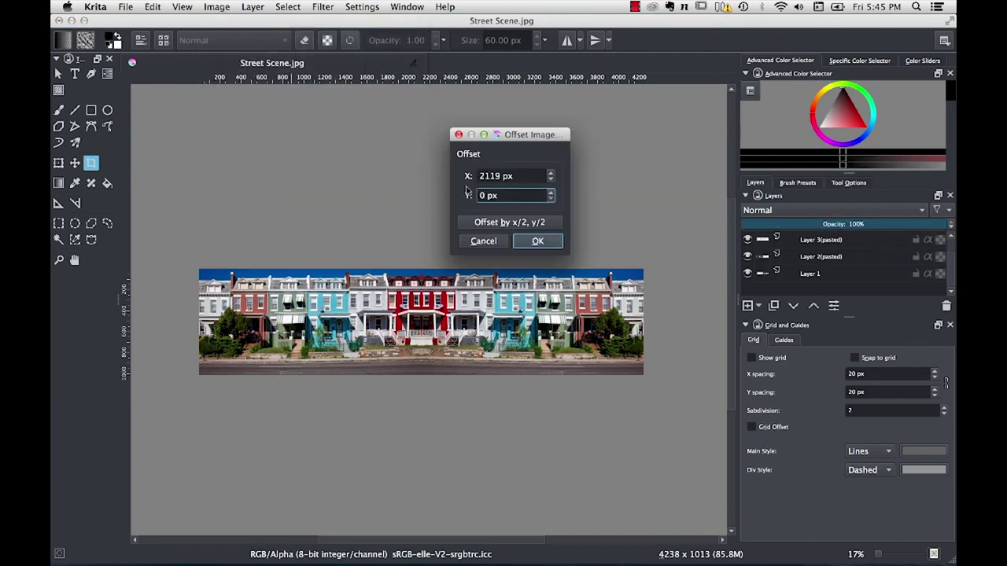
{"action": "left_click", "coordinate": [541, 244]}
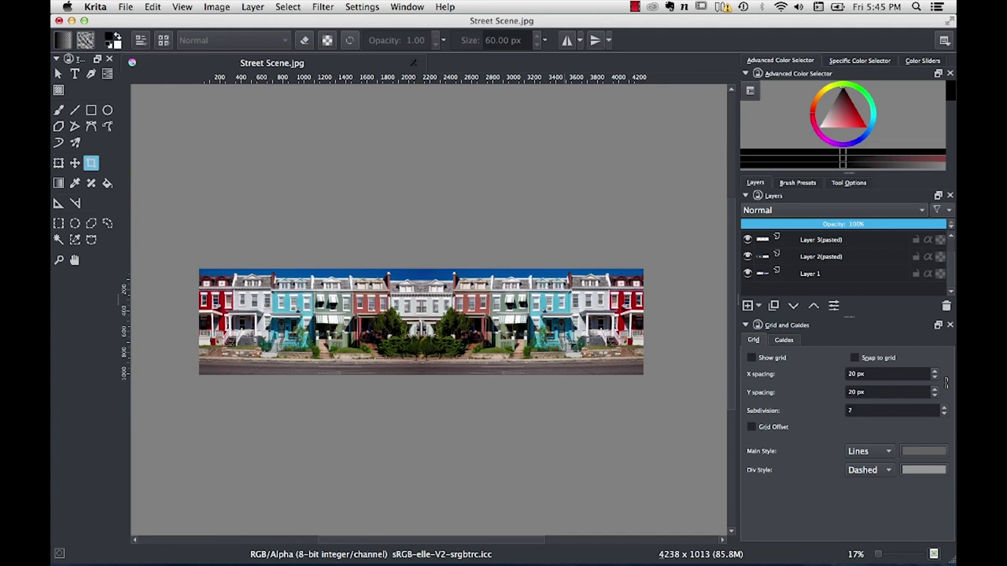
Open Image Properties to check the 4238 × 1013 px size and 300 ppi resolution.
{"action": "left_click", "coordinate": [182, 6]}
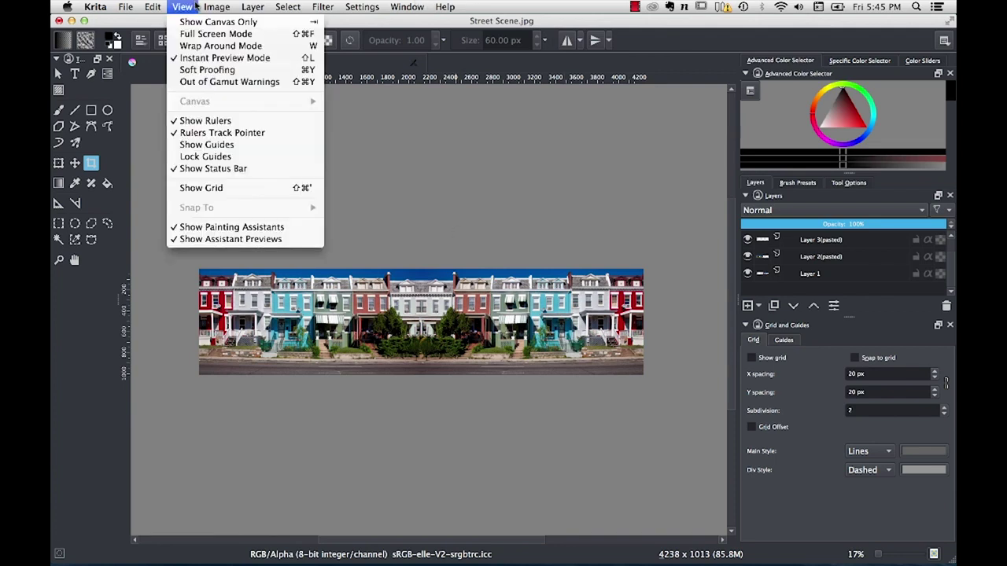
{"action": "mouse_move", "coordinate": [217, 7]}
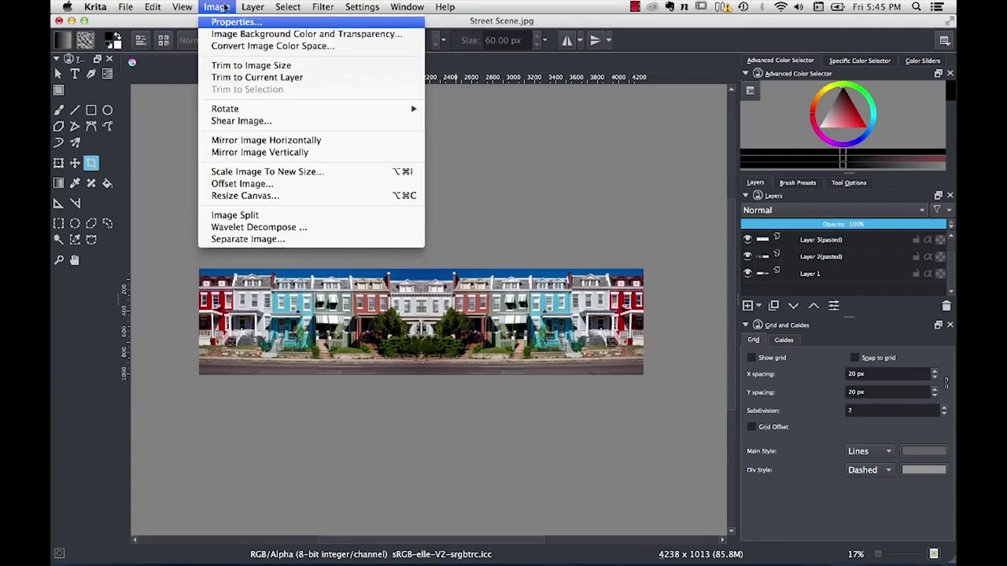
{"action": "left_click", "coordinate": [232, 21]}
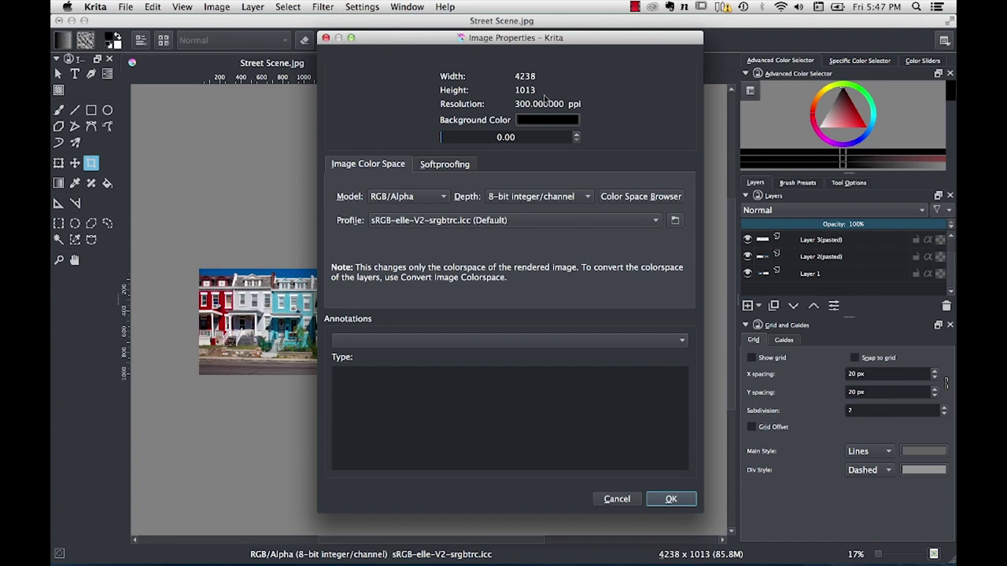
Close Image Properties and set a 1280 × 720 px crop frame on the panorama.
{"action": "left_click", "coordinate": [615, 499]}
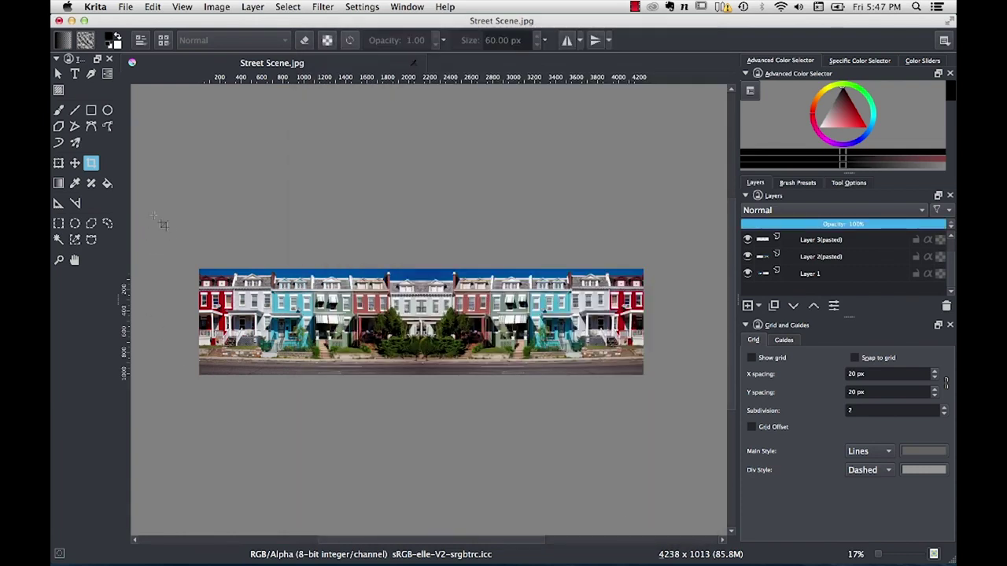
{"action": "left_click", "coordinate": [90, 164]}
{"action": "left_click", "coordinate": [849, 183]}
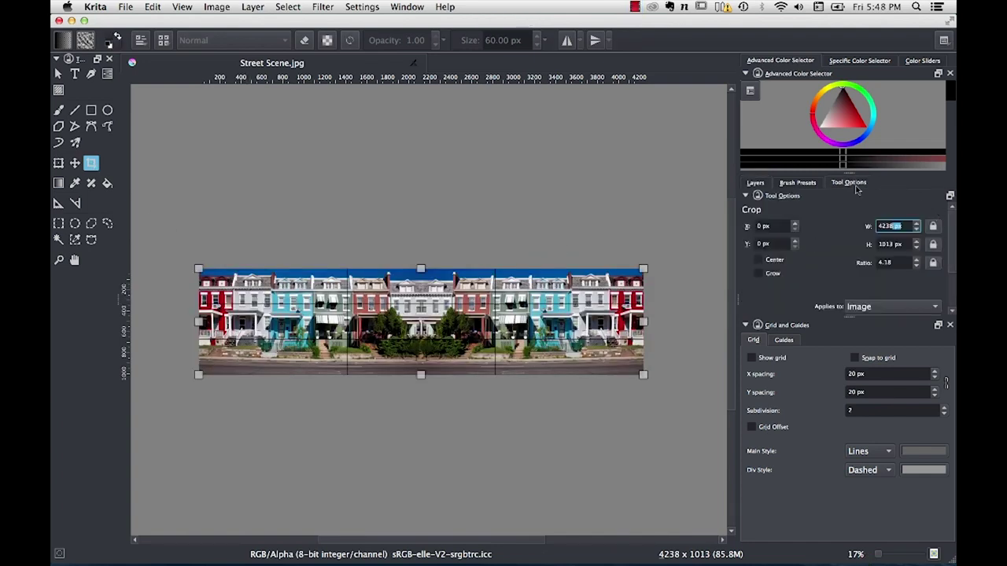
{"action": "left_click", "coordinate": [901, 227]}
{"action": "key", "text": "Tab"}
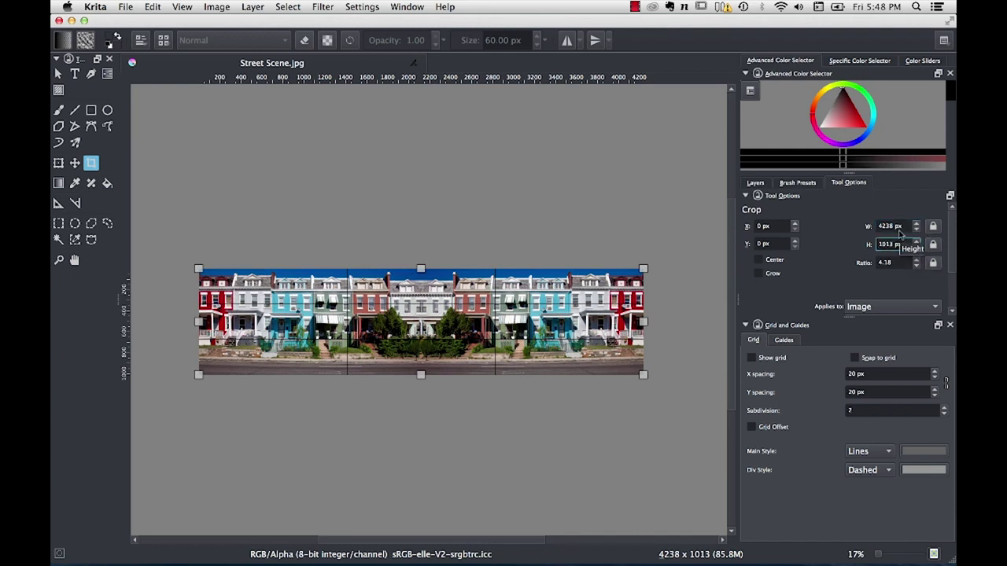
{"action": "key", "text": "shift+Tab"}
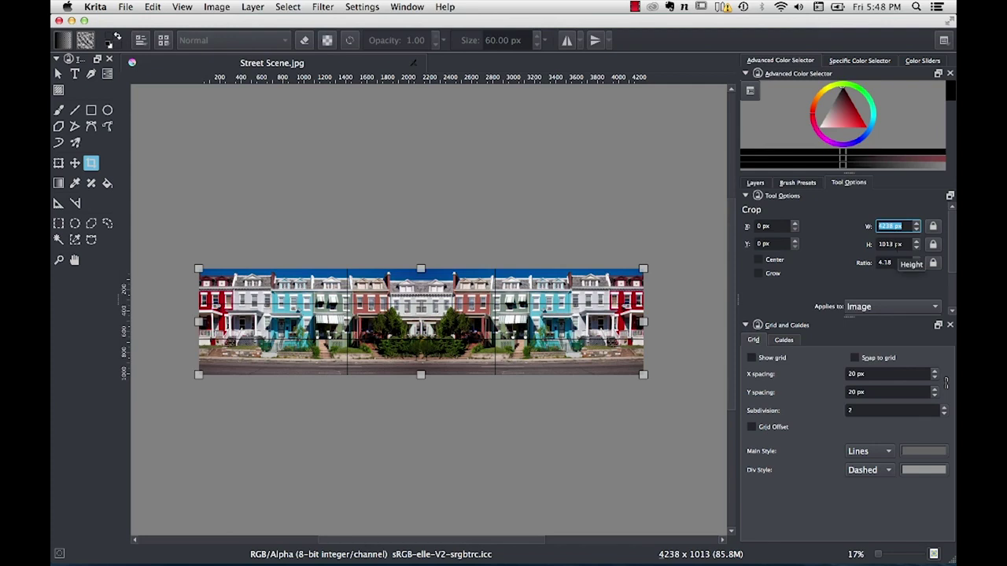
{"action": "type", "text": "1280"}
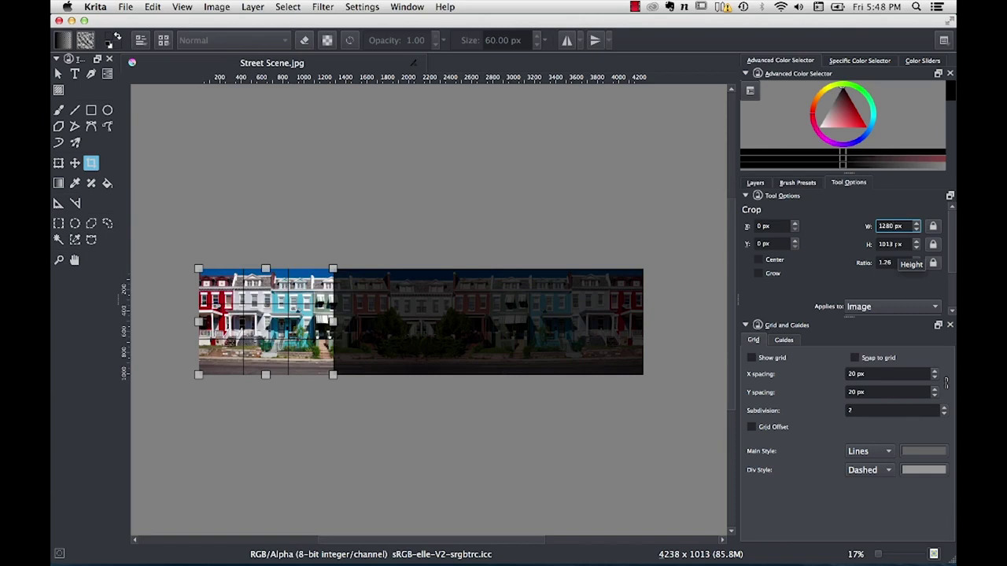
{"action": "key", "text": "Tab"}
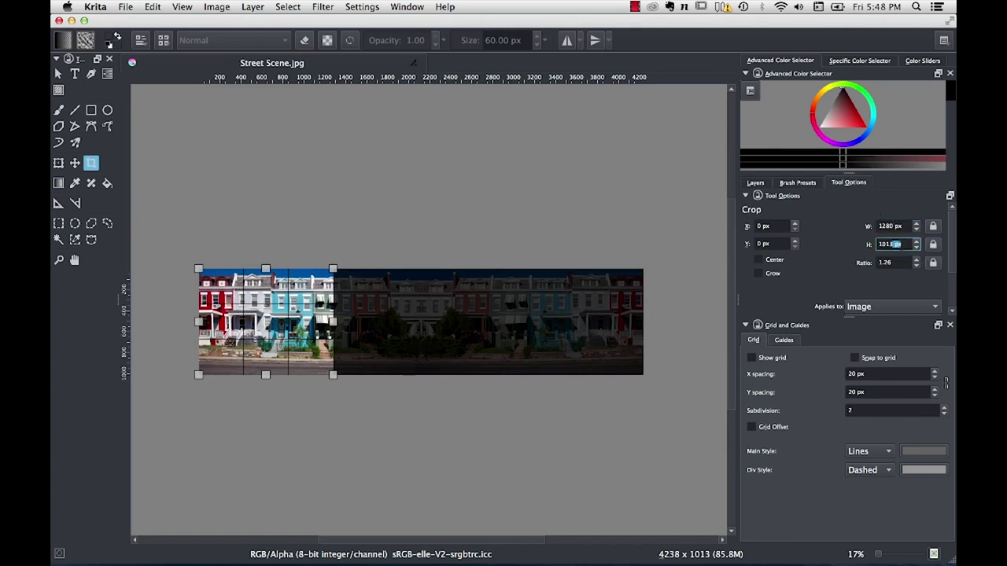
{"action": "key", "text": "super+a"}
{"action": "type", "text": "720"}
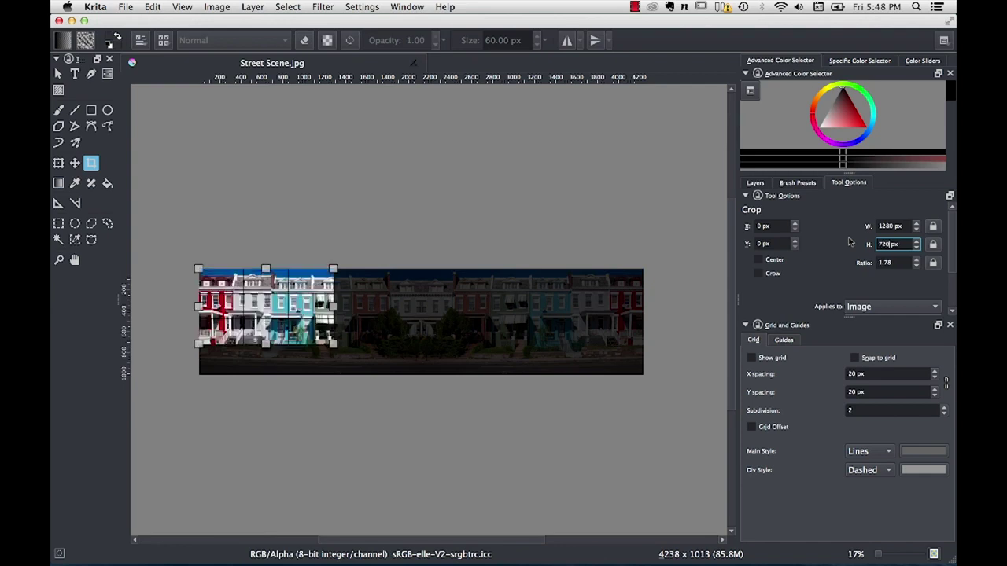
{"action": "left_click", "coordinate": [297, 302]}
Slide the crop frame across the houses, then cancel to keep the full 4238 × 1013 image.
{"action": "left_click_drag", "start_coordinate": [296, 302], "coordinate": [323, 321]}
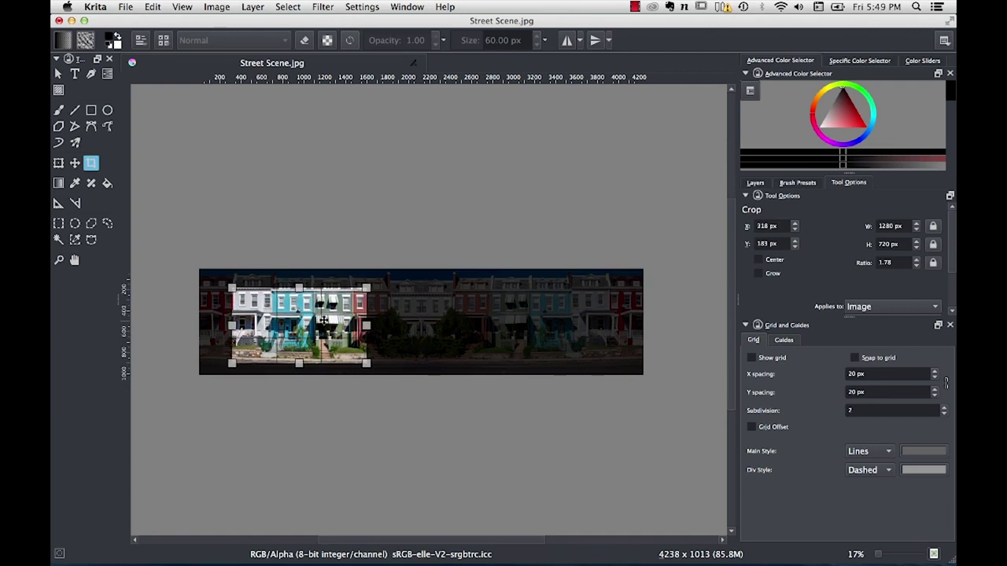
{"action": "left_click_drag", "start_coordinate": [323, 321], "coordinate": [298, 328]}
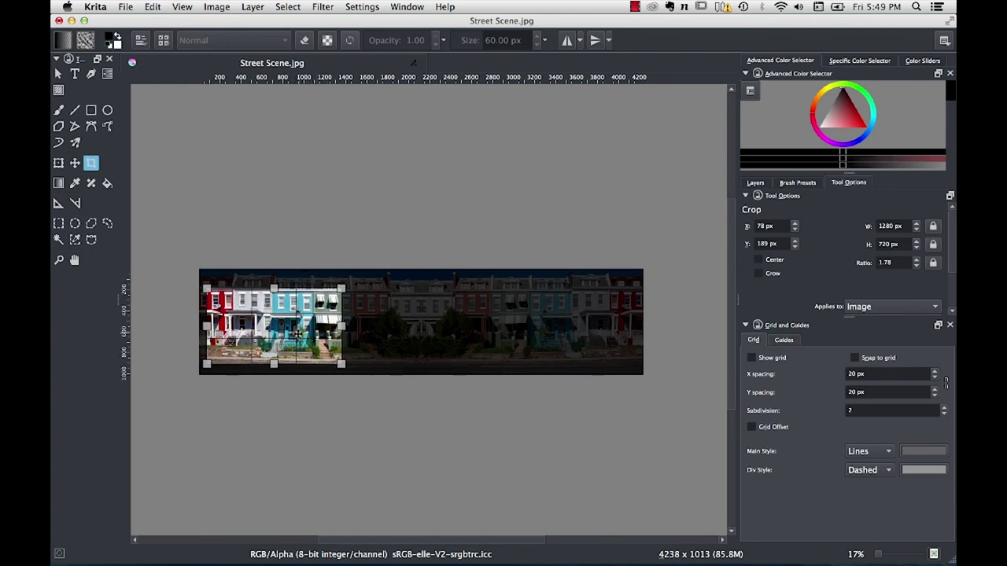
{"action": "left_click_drag", "start_coordinate": [298, 330], "coordinate": [294, 340]}
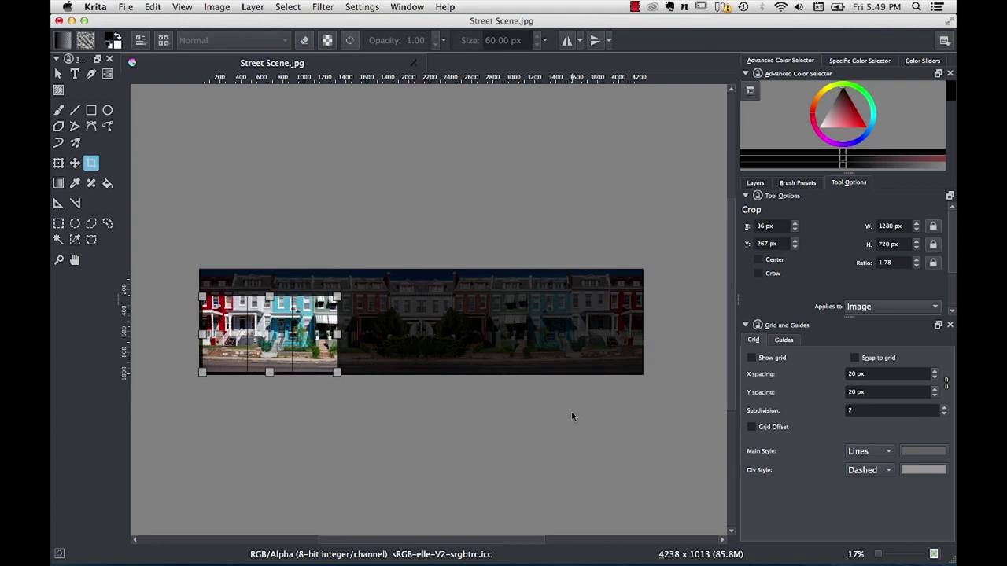
{"action": "key", "text": "Escape"}
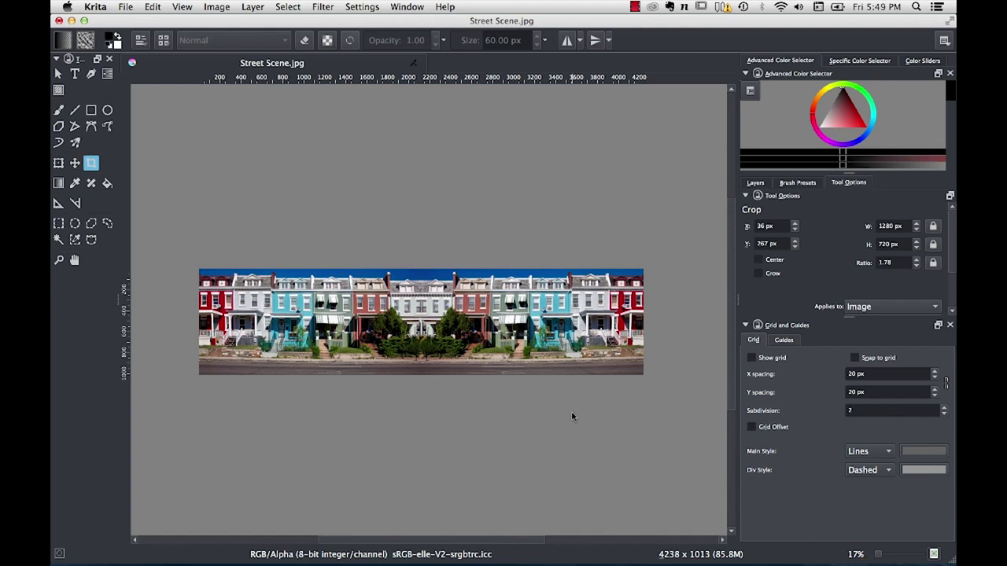
In Scale To New Size, set resolution to 72 pixels/inch and height to 720 px, giving 3012 px width.
{"action": "left_click", "coordinate": [214, 7]}
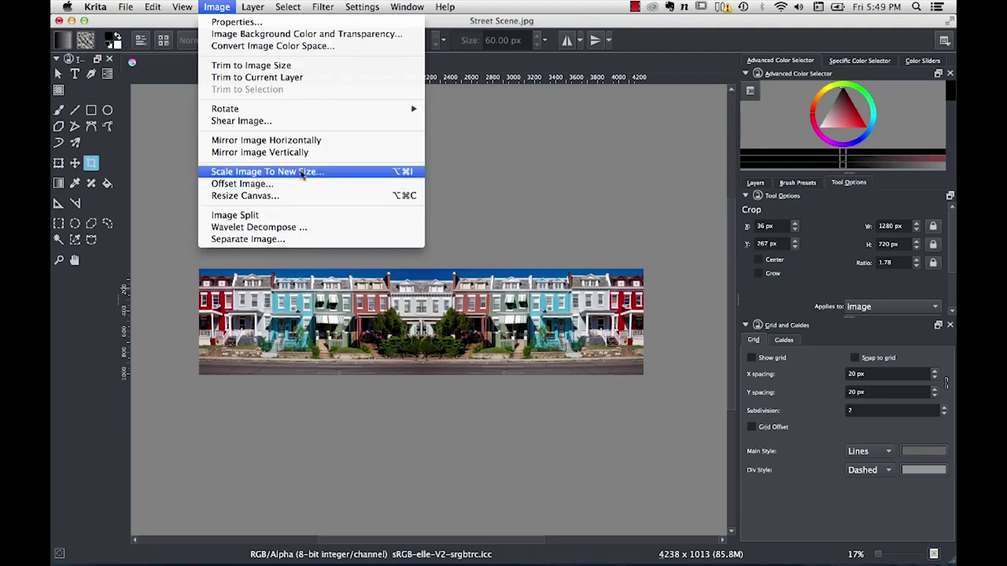
{"action": "left_click", "coordinate": [297, 173]}
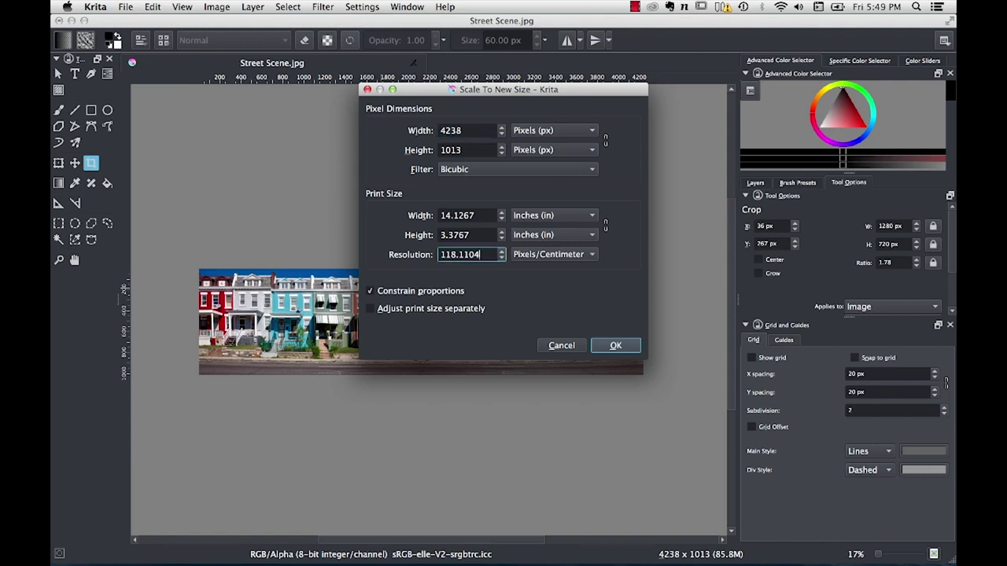
{"action": "left_click", "coordinate": [464, 254]}
{"action": "type", "text": "72"}
{"action": "left_click", "coordinate": [565, 259]}
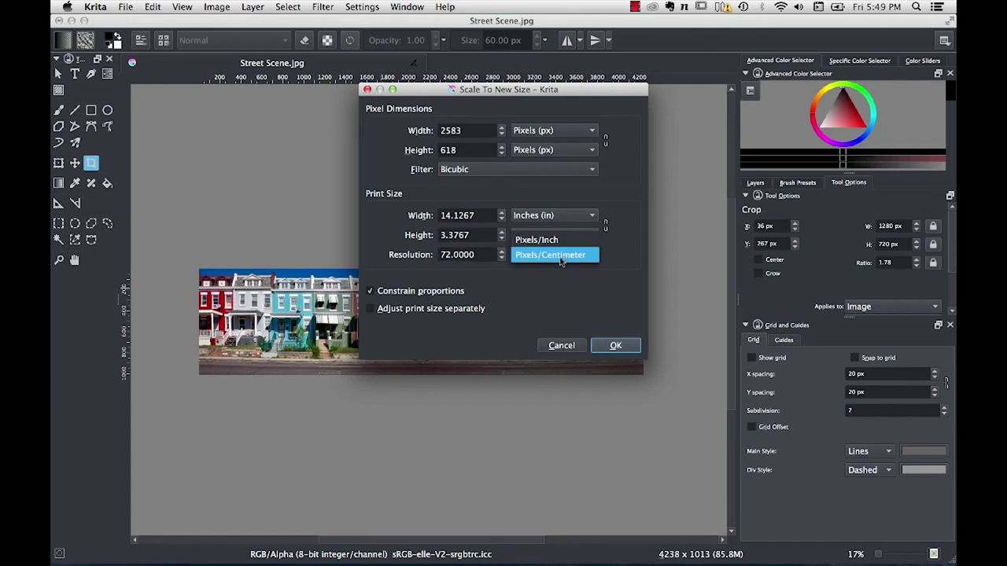
{"action": "left_click", "coordinate": [590, 246]}
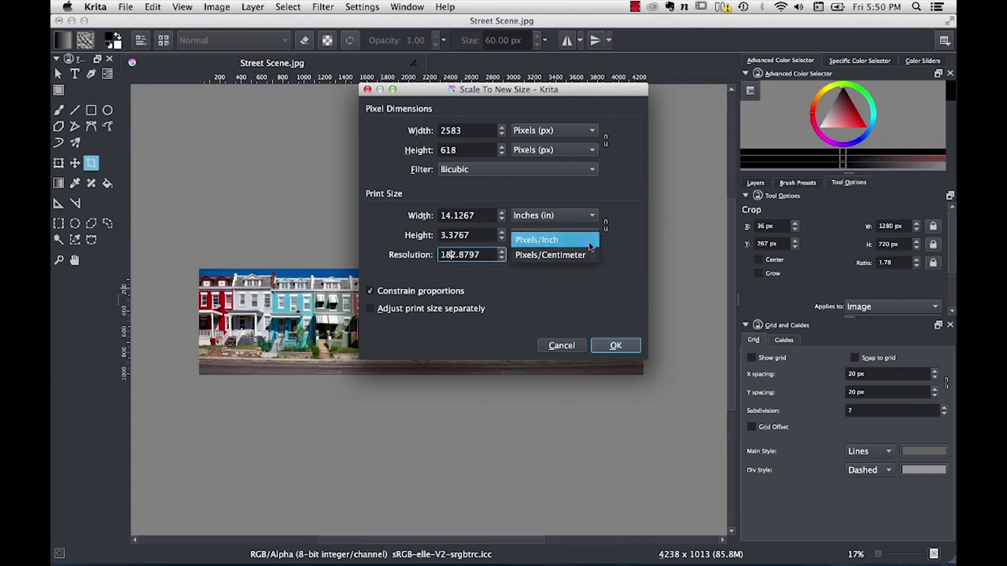
{"action": "double_click", "coordinate": [451, 254]}
{"action": "type", "text": "72"}
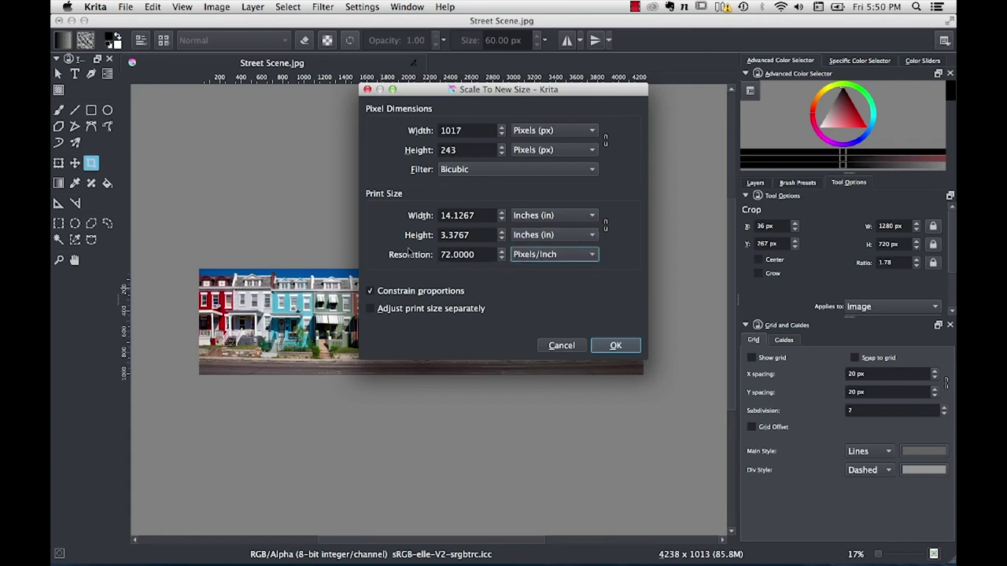
{"action": "left_click", "coordinate": [472, 151]}
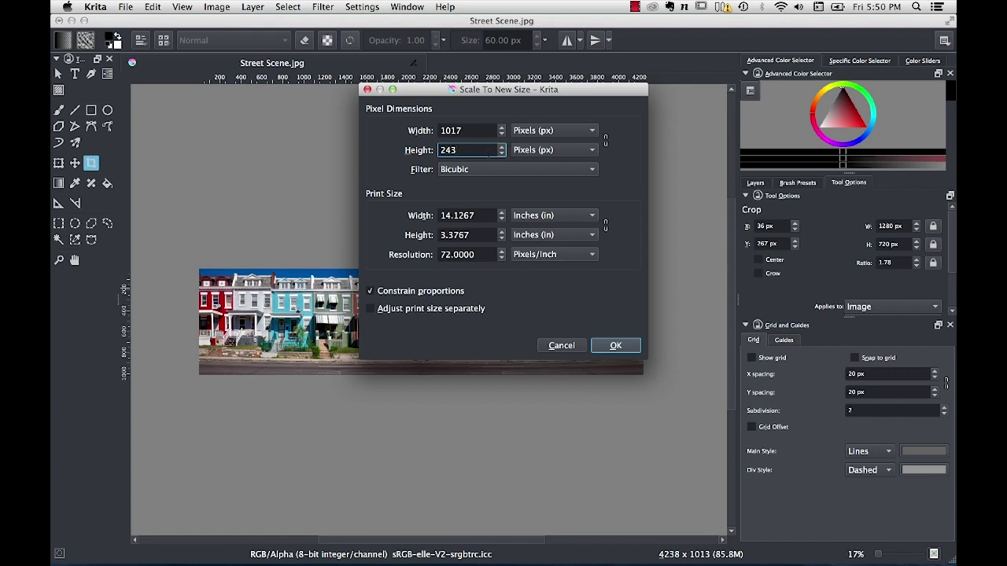
{"action": "key", "text": "BackSpace"}
{"action": "key", "text": "BackSpace"}
{"action": "key", "text": "BackSpace"}
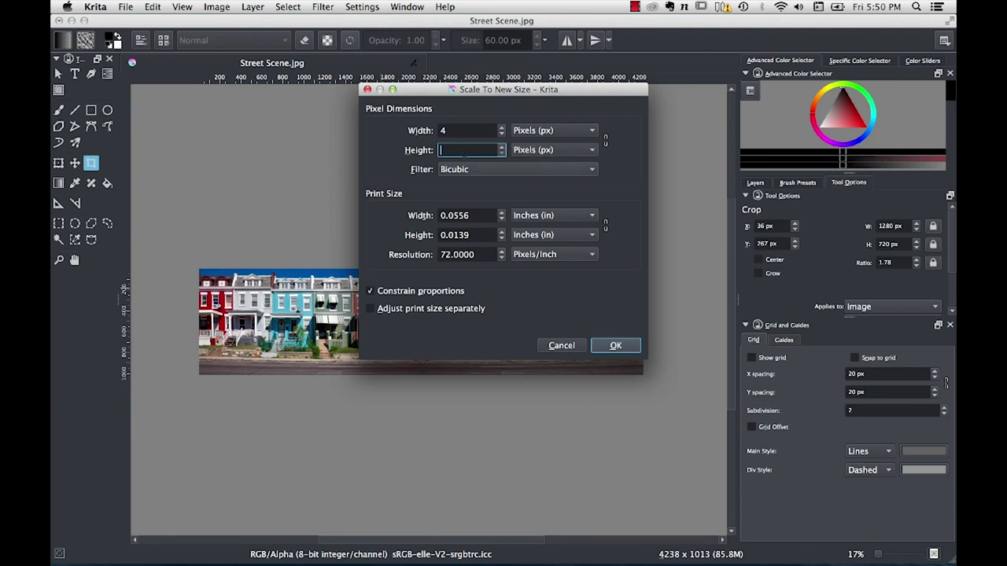
{"action": "type", "text": "720"}
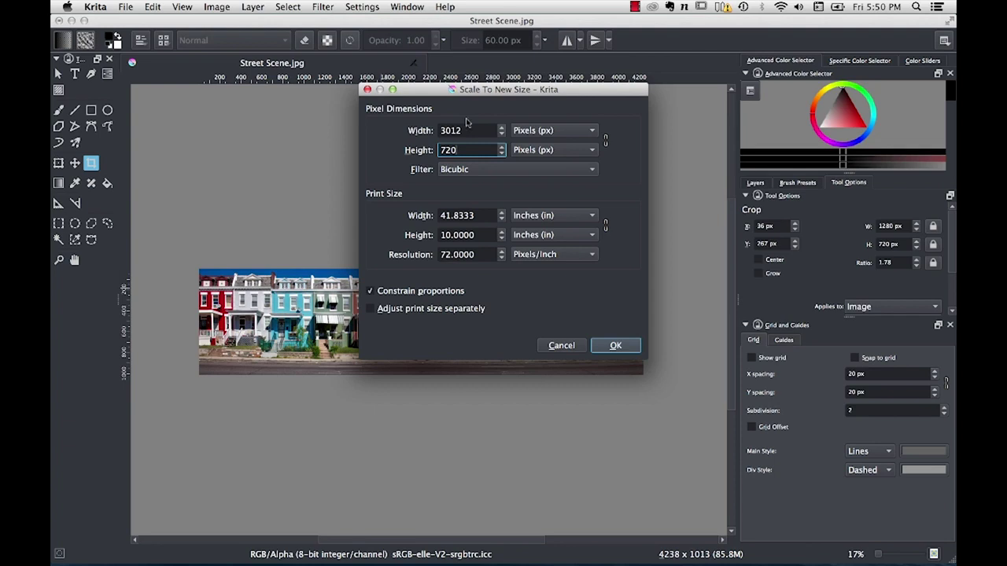
Apply the 3012 × 720 px resize and zoom out to see the whole strip.
{"action": "left_click", "coordinate": [616, 348]}
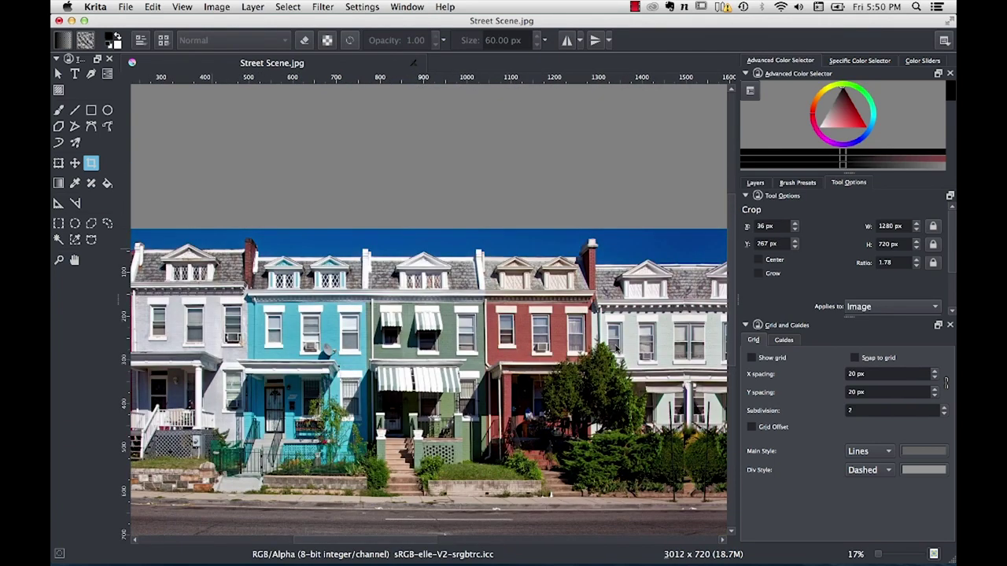
{"action": "key", "text": "minus"}
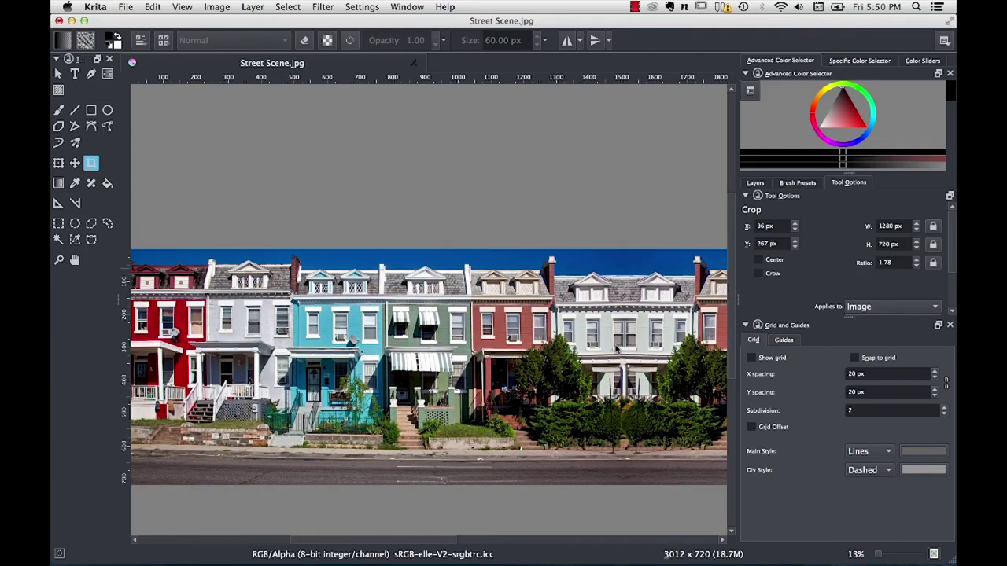
{"action": "left_click_drag", "start_coordinate": [881, 555], "coordinate": [878, 555]}
{"action": "left_click_drag", "start_coordinate": [578, 373], "coordinate": [671, 369]}
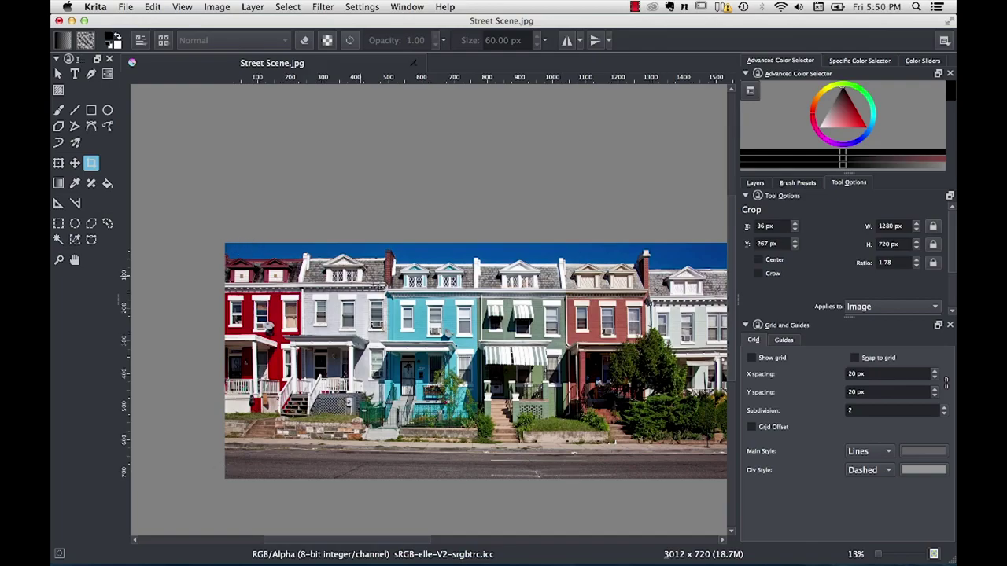
{"action": "left_click", "coordinate": [128, 7]}
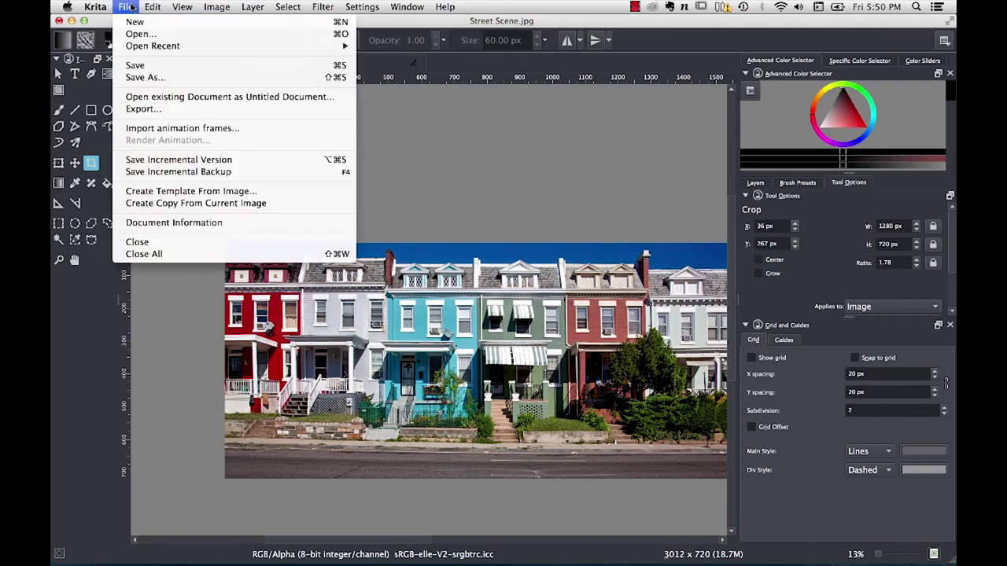
Save the image as a Krita document named Street Scene Repeating.kra.
{"action": "left_click", "coordinate": [158, 79]}
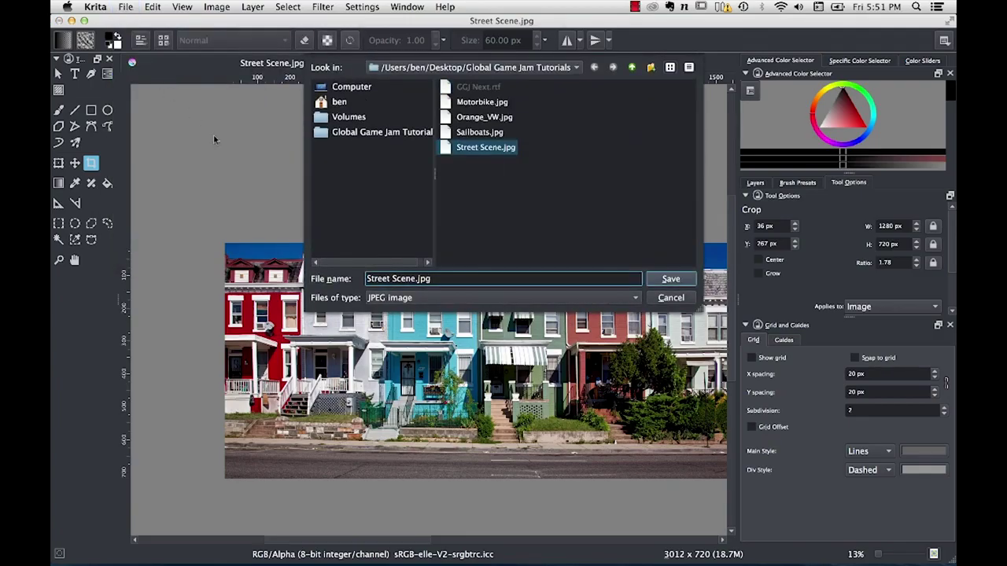
{"action": "left_click", "coordinate": [402, 304]}
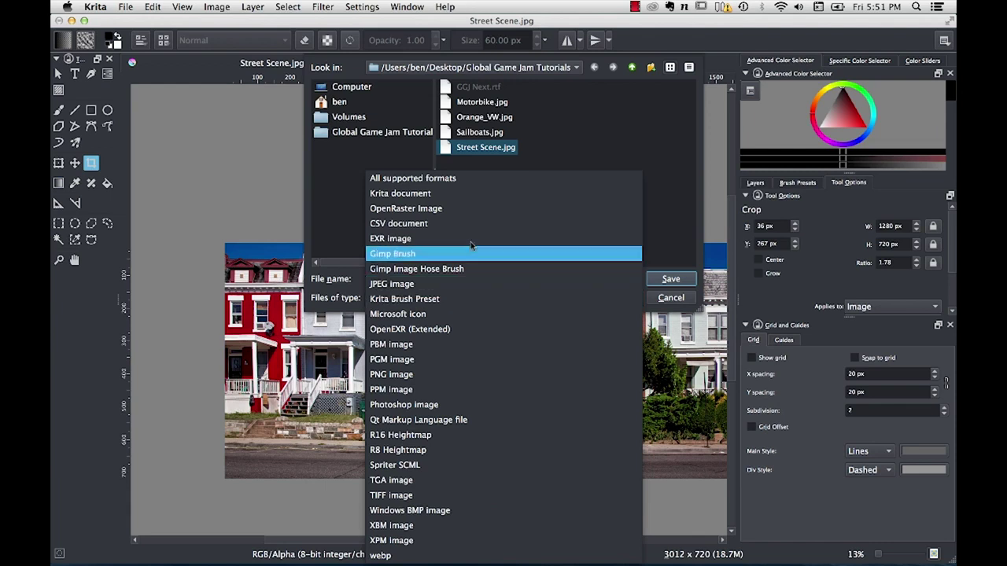
{"action": "left_click", "coordinate": [384, 194]}
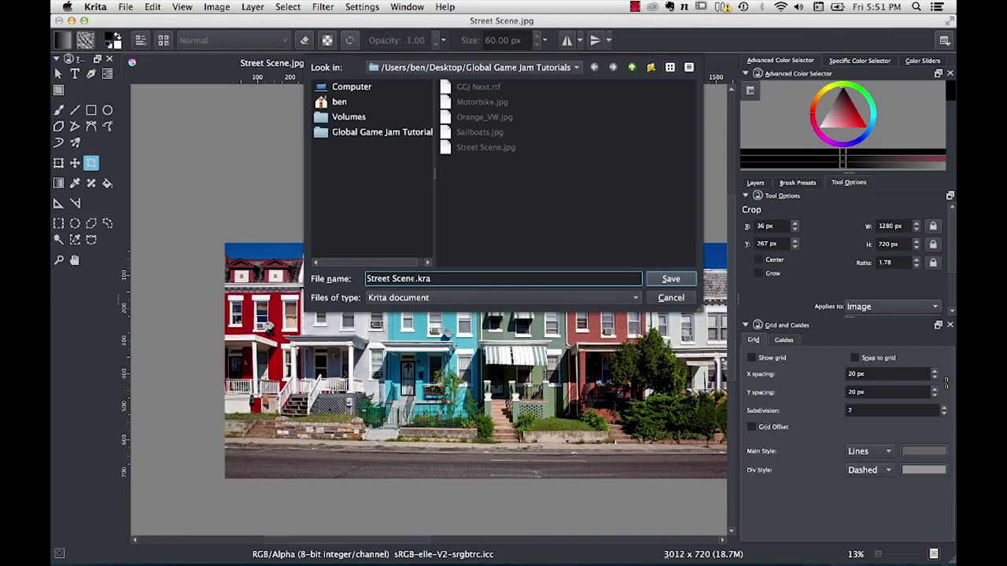
{"action": "left_click_drag", "start_coordinate": [401, 278], "coordinate": [365, 279]}
{"action": "left_click", "coordinate": [415, 278]}
{"action": "type", "text": "Repeating"}
{"action": "left_click", "coordinate": [668, 281]}
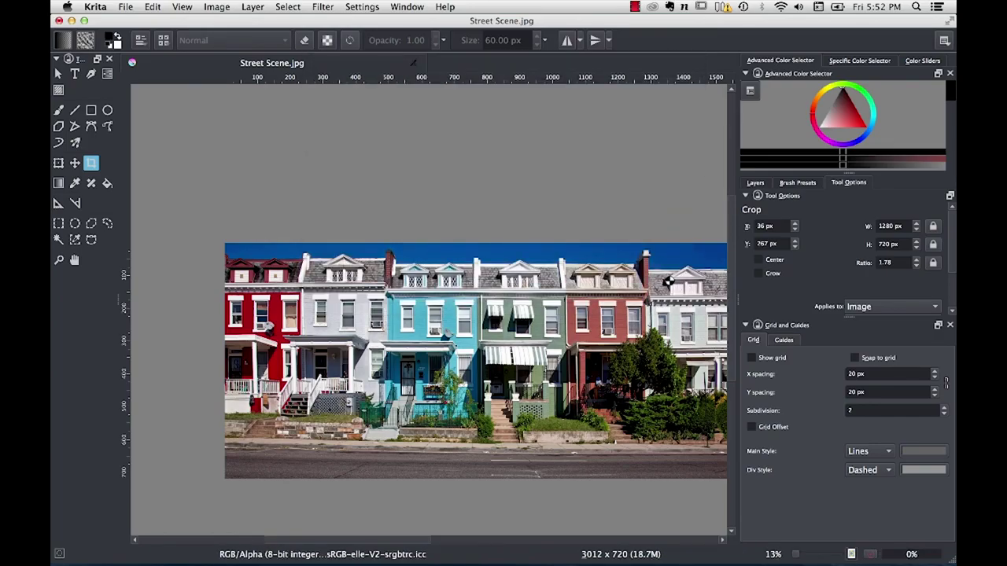
Start an export with PNG image as the file type and check the file name field.
{"action": "left_click", "coordinate": [125, 7]}
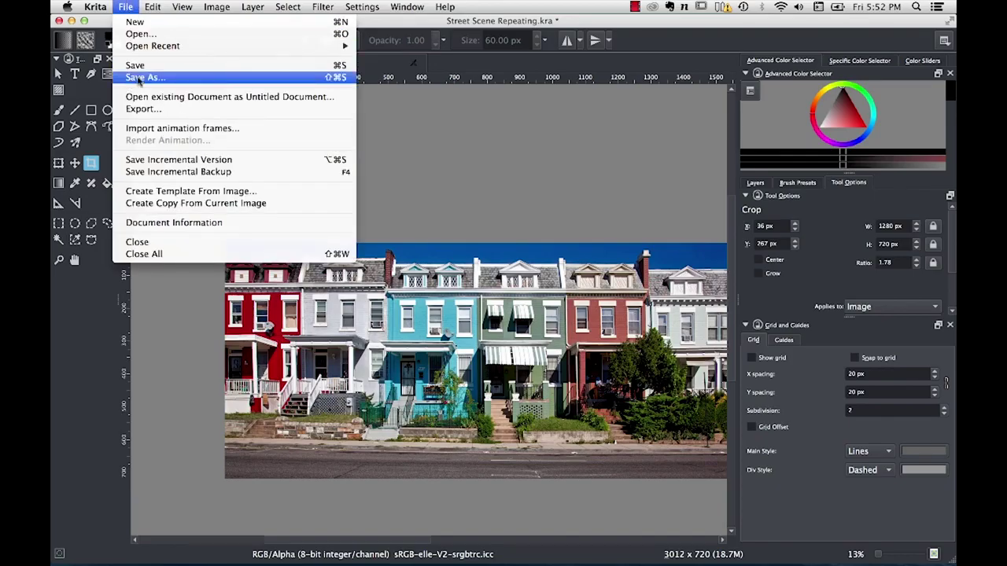
{"action": "left_click", "coordinate": [136, 108]}
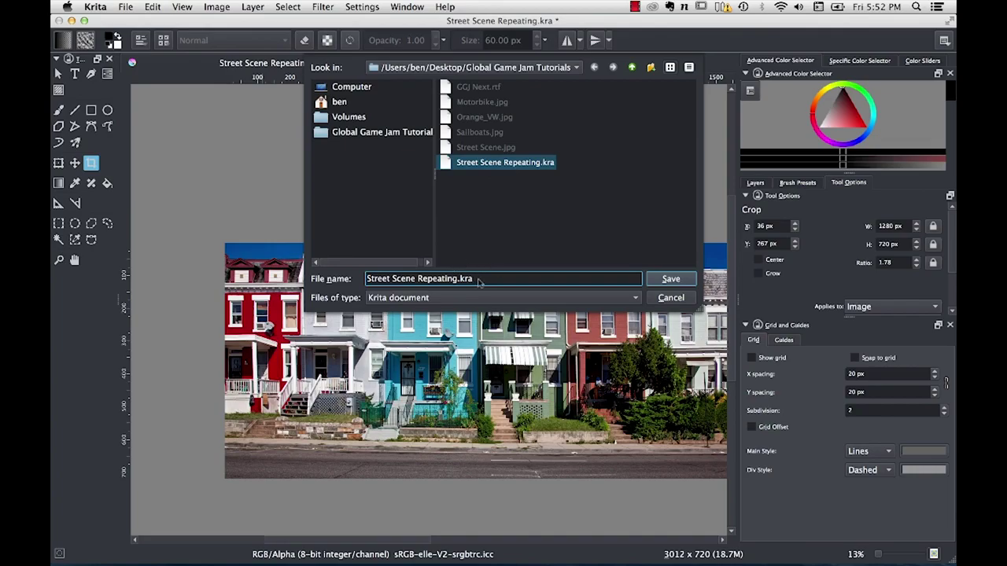
{"action": "left_click", "coordinate": [425, 299]}
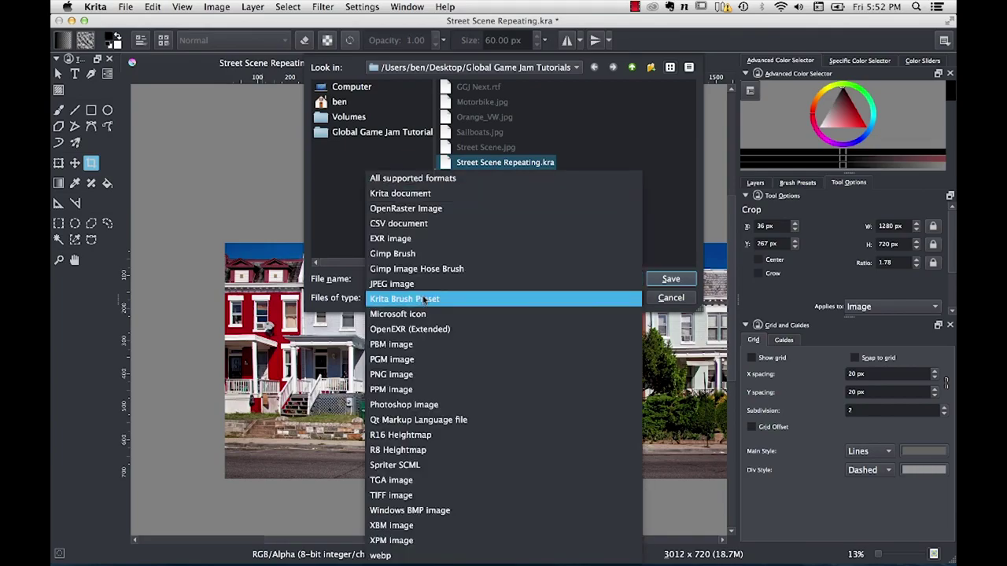
{"action": "left_click", "coordinate": [395, 375]}
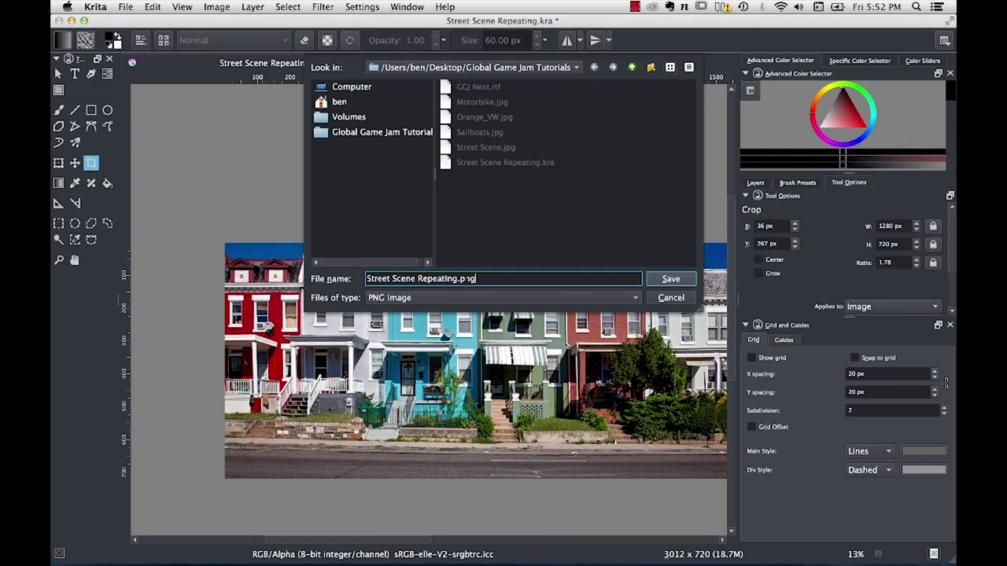
{"action": "left_click_drag", "start_coordinate": [366, 278], "coordinate": [475, 278]}
{"action": "left_click", "coordinate": [475, 278]}
Delete the spaces between Street, Scene and Repeating, leaving the name StreetSceneRepeating.png.
{"action": "left_click", "coordinate": [392, 279]}
{"action": "key", "text": "BackSpace"}
{"action": "left_click", "coordinate": [414, 279]}
{"action": "key", "text": "BackSpace"}
{"action": "left_click_drag", "start_coordinate": [471, 279], "coordinate": [366, 279]}
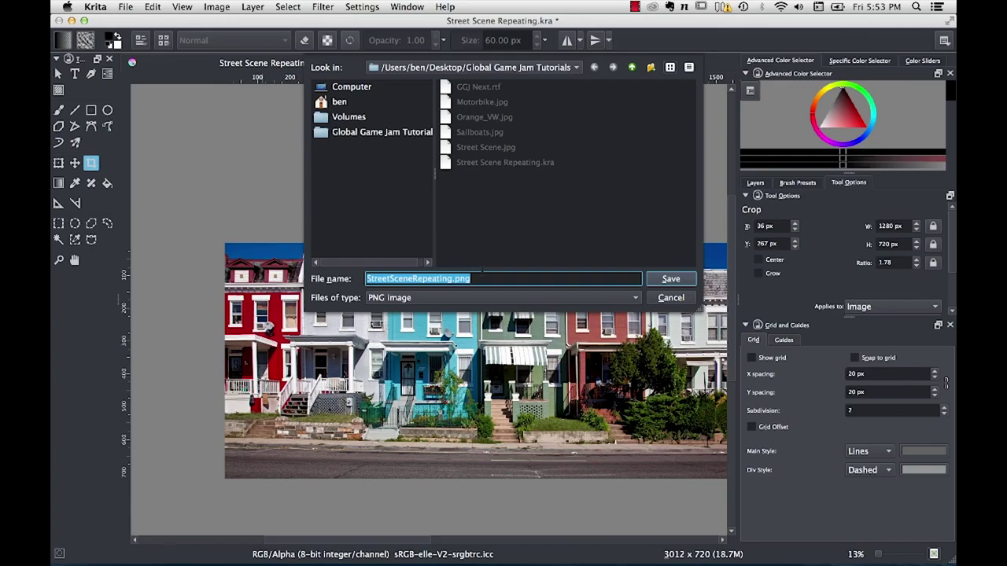
{"action": "left_click", "coordinate": [389, 282]}
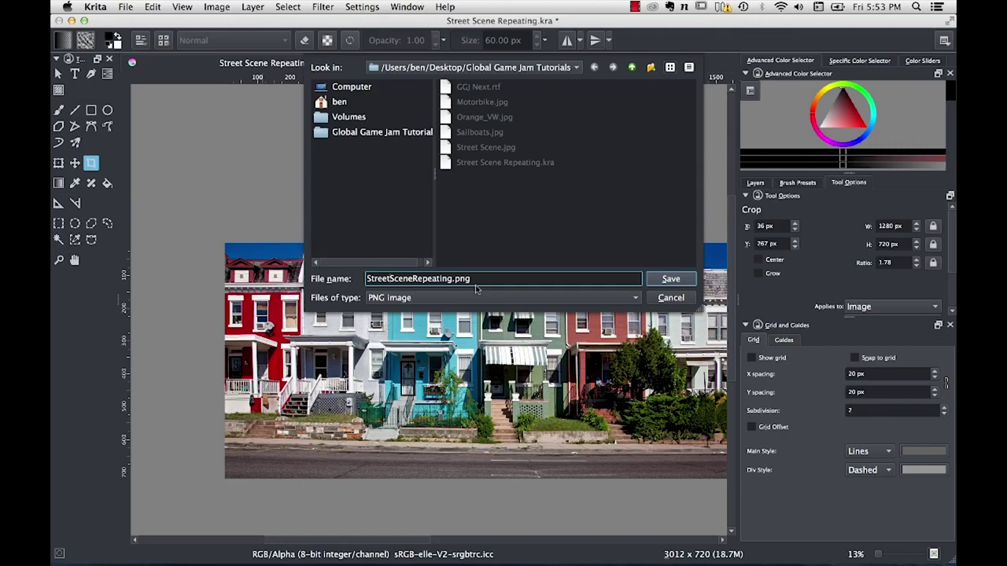
{"action": "type", "text": "_"}
{"action": "type", "text": "-"}
{"action": "key", "text": "BackSpace"}
{"action": "left_click_drag", "start_coordinate": [452, 279], "coordinate": [470, 280]}
{"action": "key", "text": "Right"}
Export the PNG, accepting the default options of compression 3 with alpha channel stored.
{"action": "left_click", "coordinate": [671, 280]}
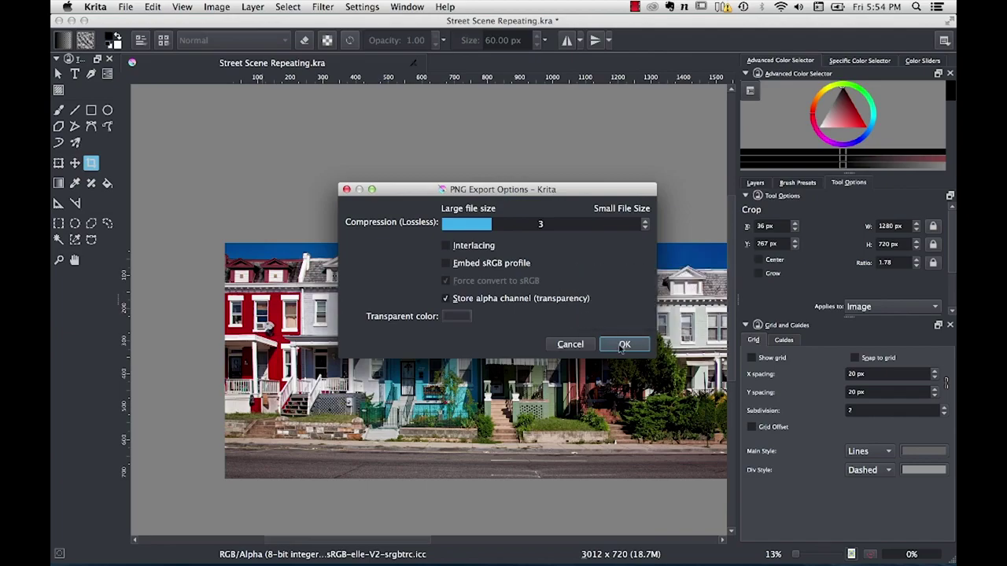
{"action": "left_click", "coordinate": [623, 346]}
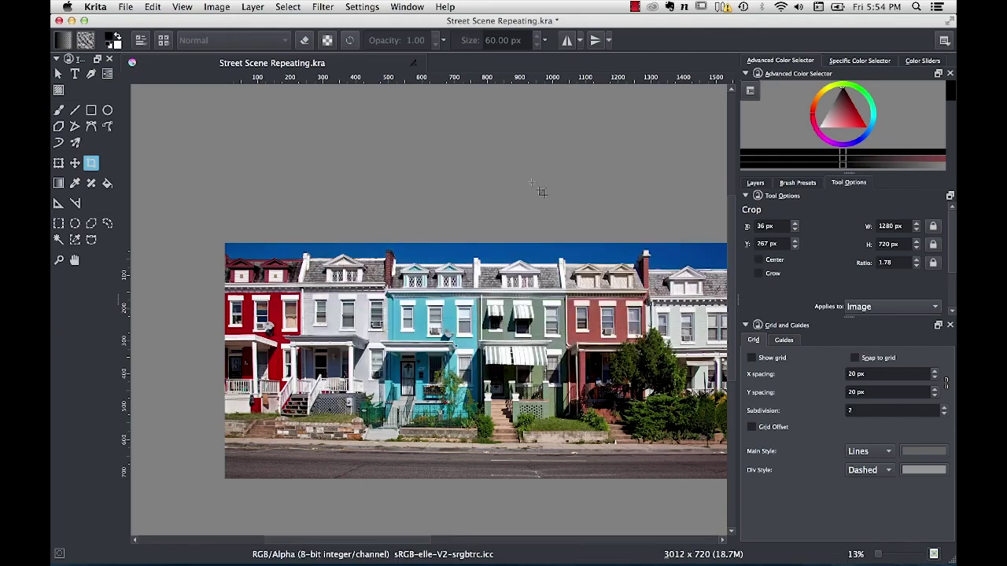